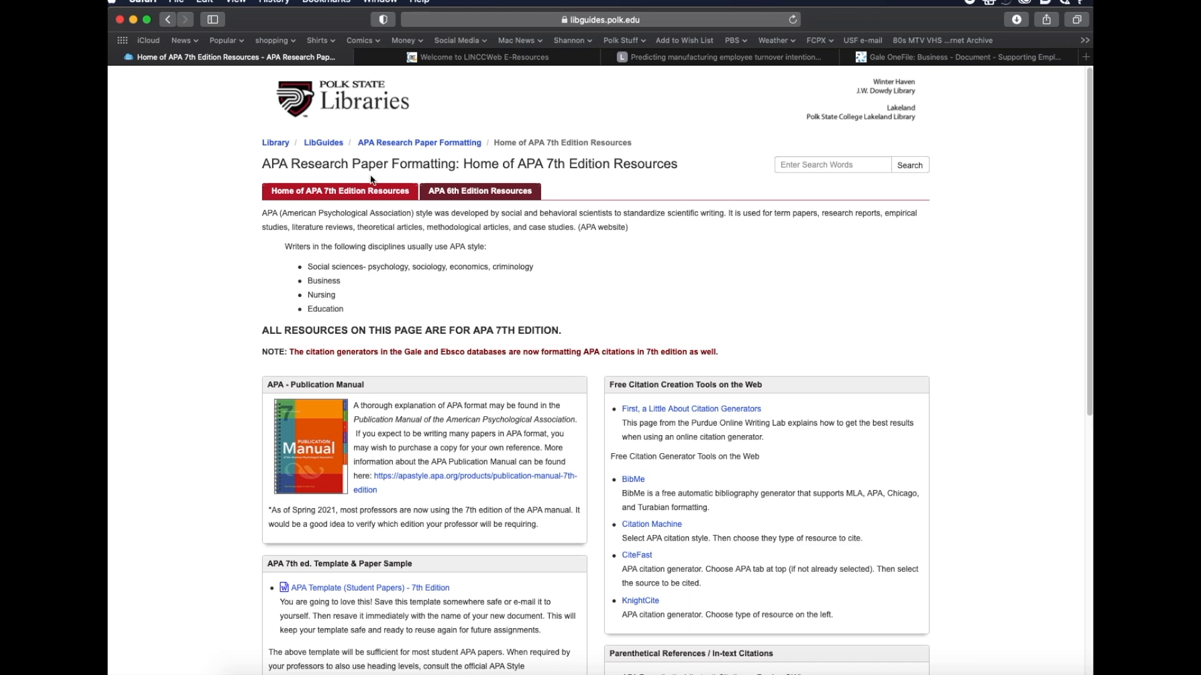
Step: Switch to the APA7 template document in Word and save it to the Desktop as a Word document named Employee Turnover
scroll(373, 526, down, 1)
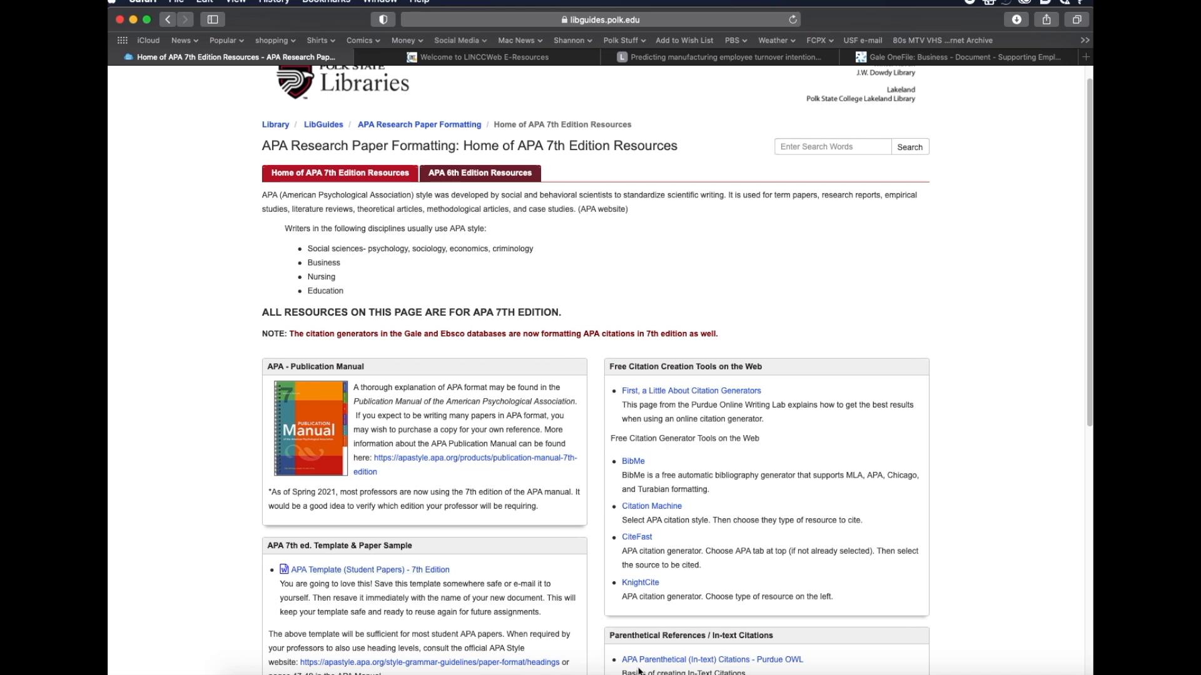
click(999, 673)
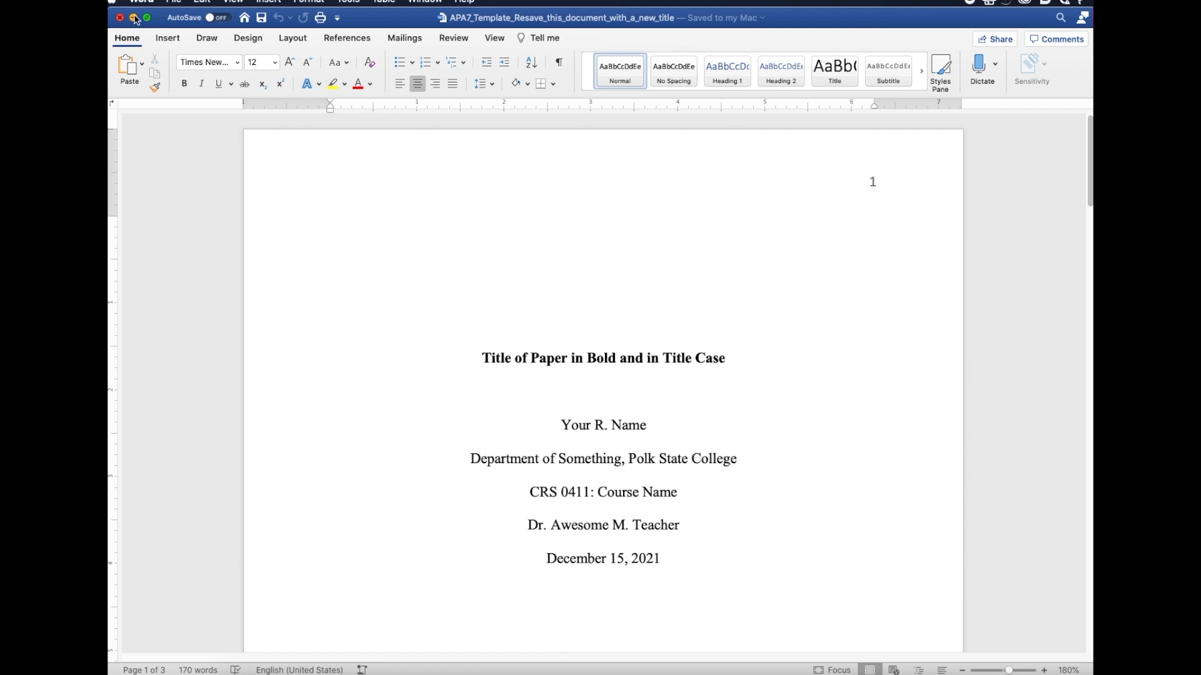
click(169, 3)
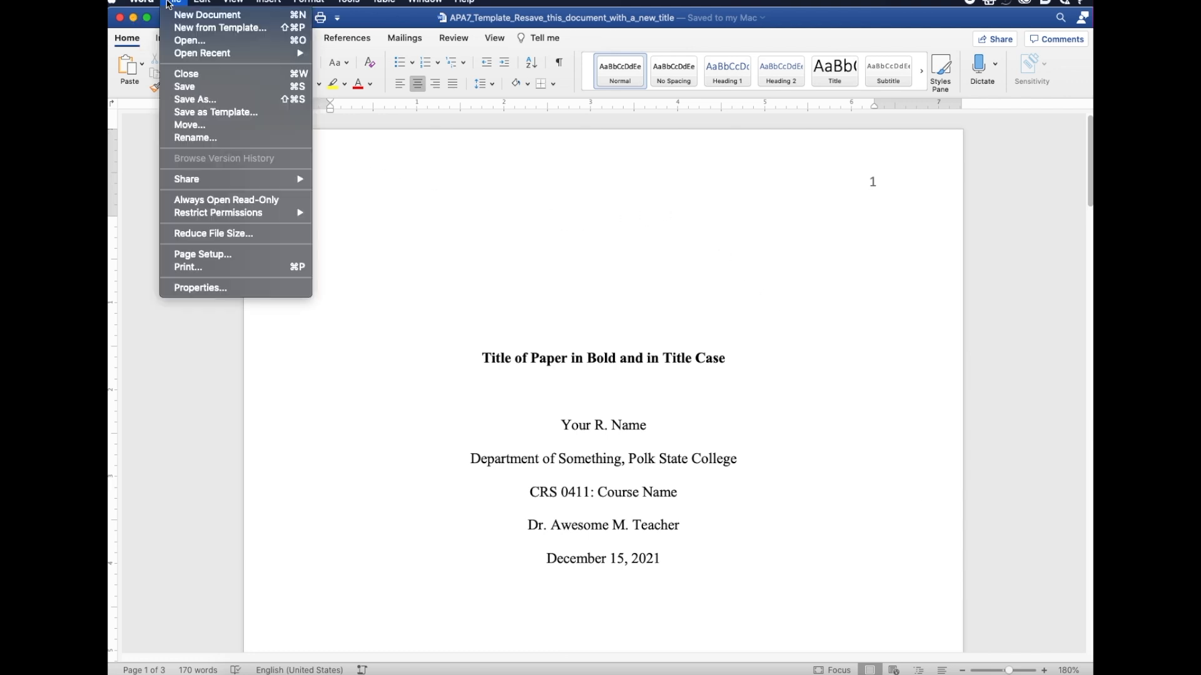
click(209, 102)
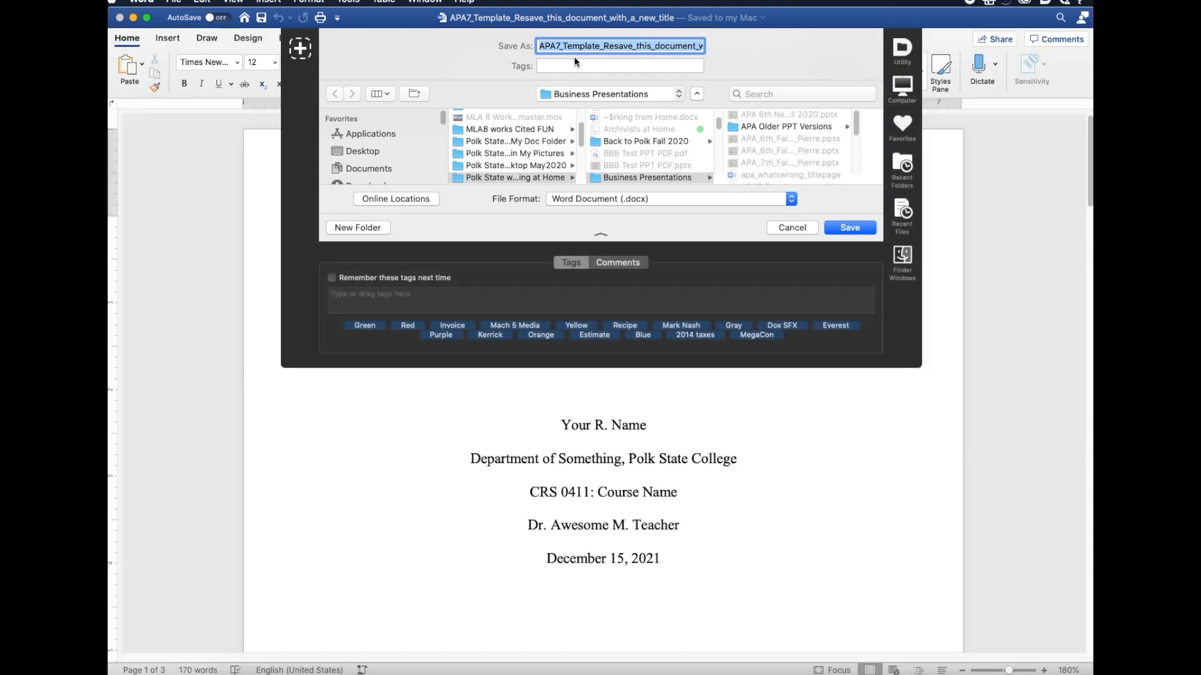
click(363, 153)
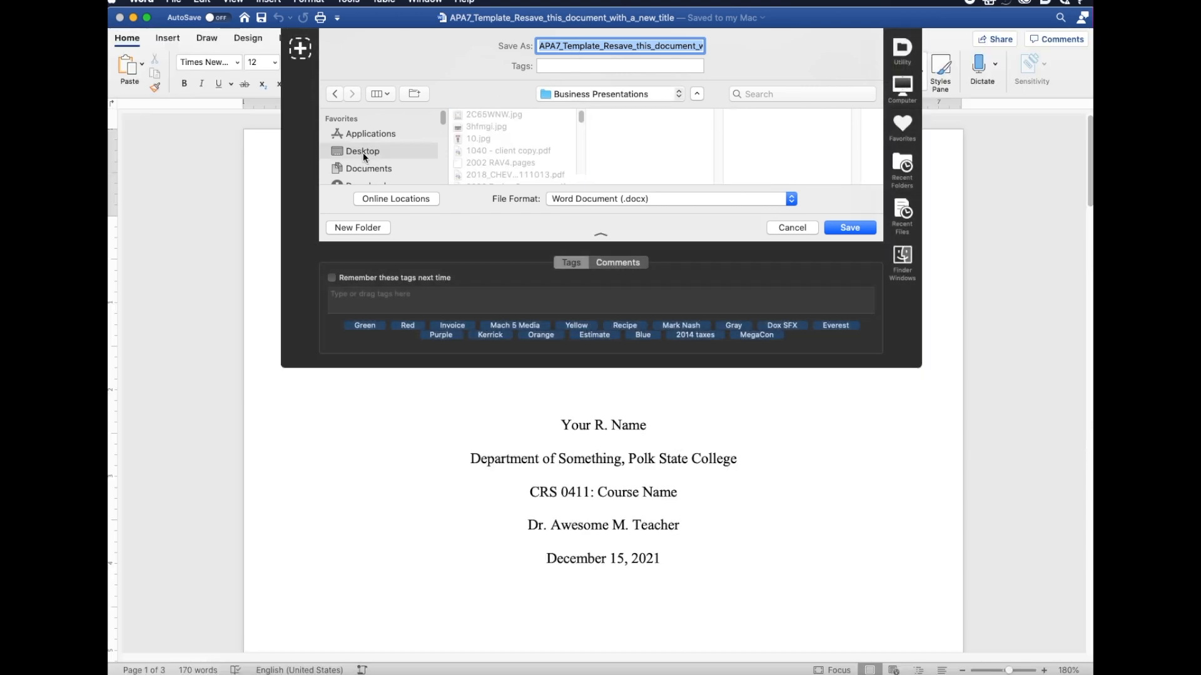
click(369, 170)
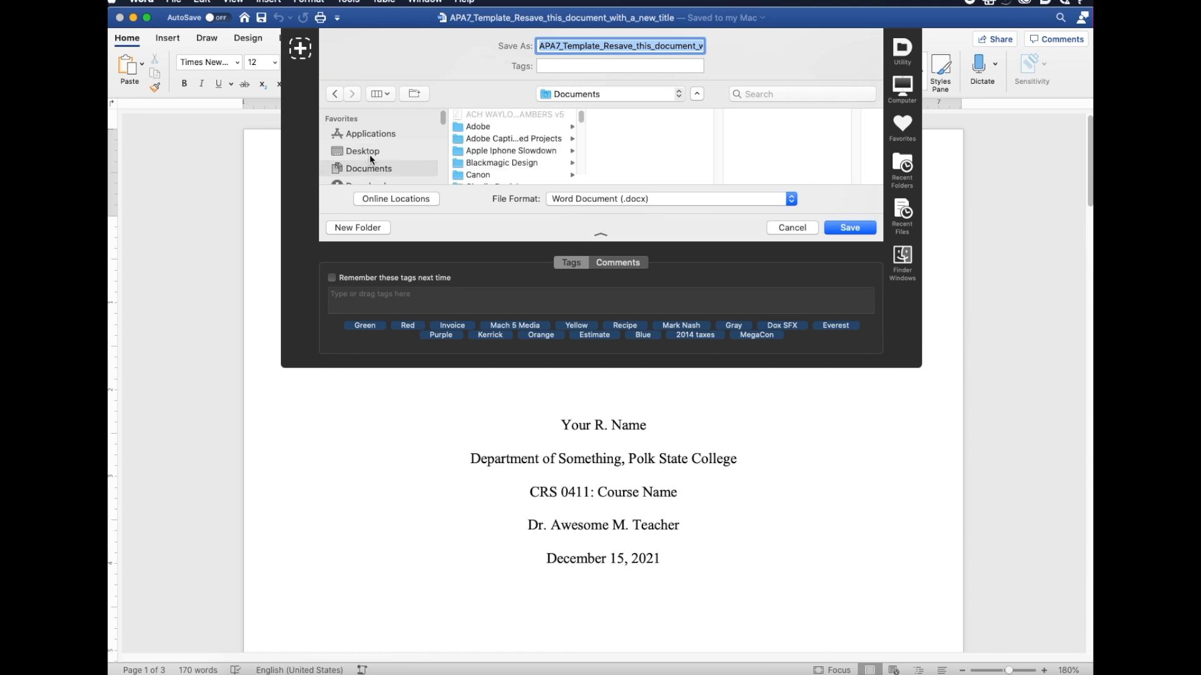
click(369, 151)
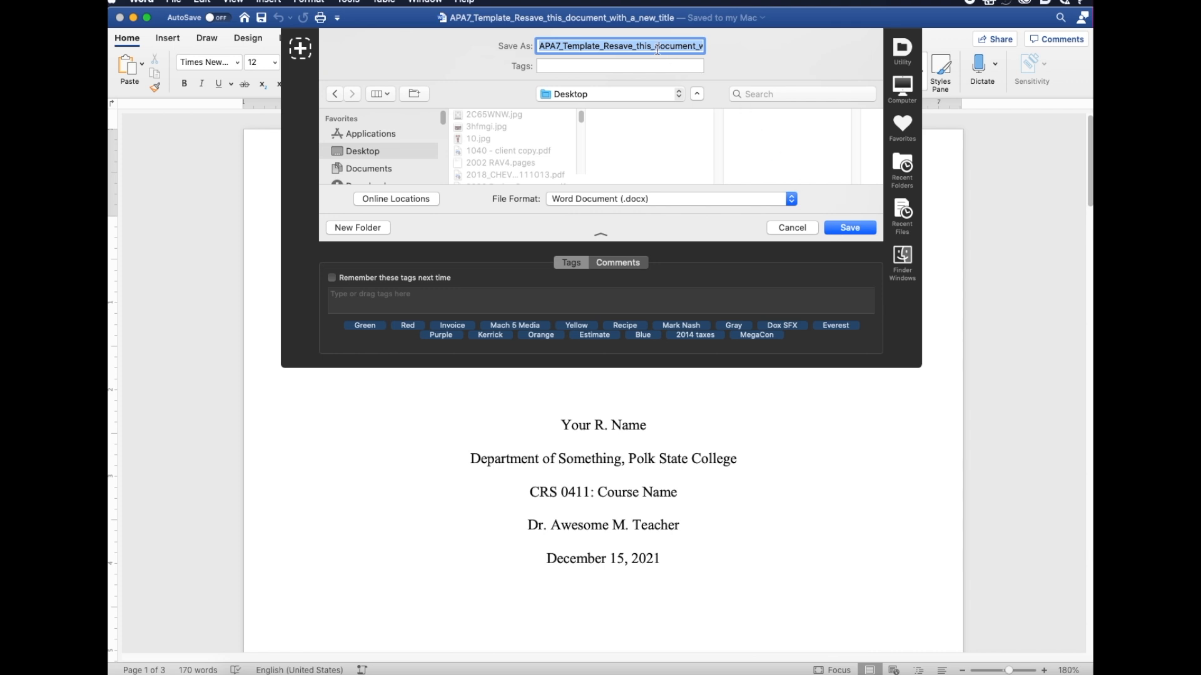
text(E)
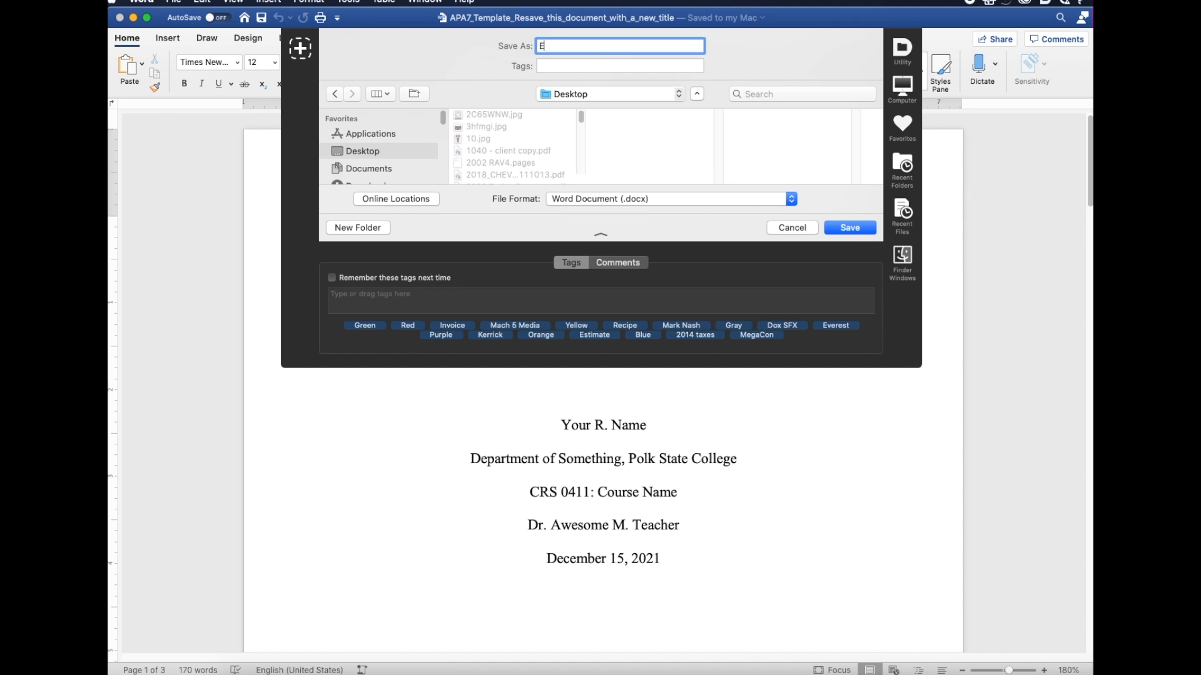
text(mployee Turnover)
click(861, 227)
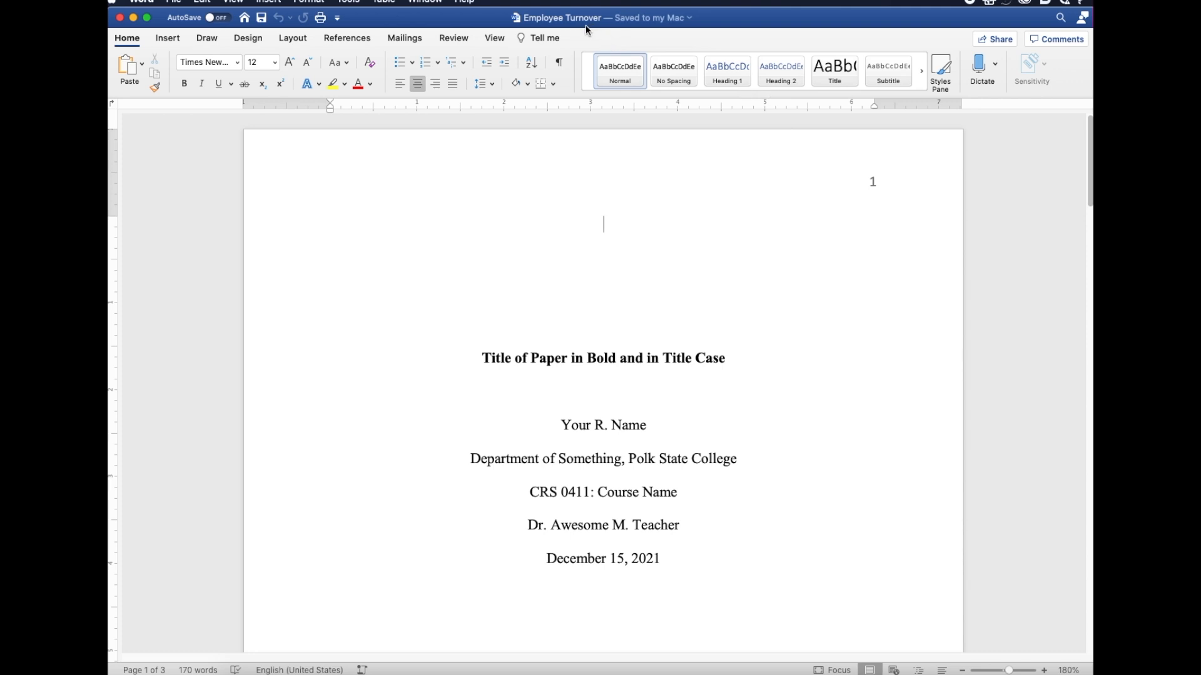
Step: Replace the placeholder title on the title page with "The Cost of Employee Turnover"
scroll(608, 276, down, 1)
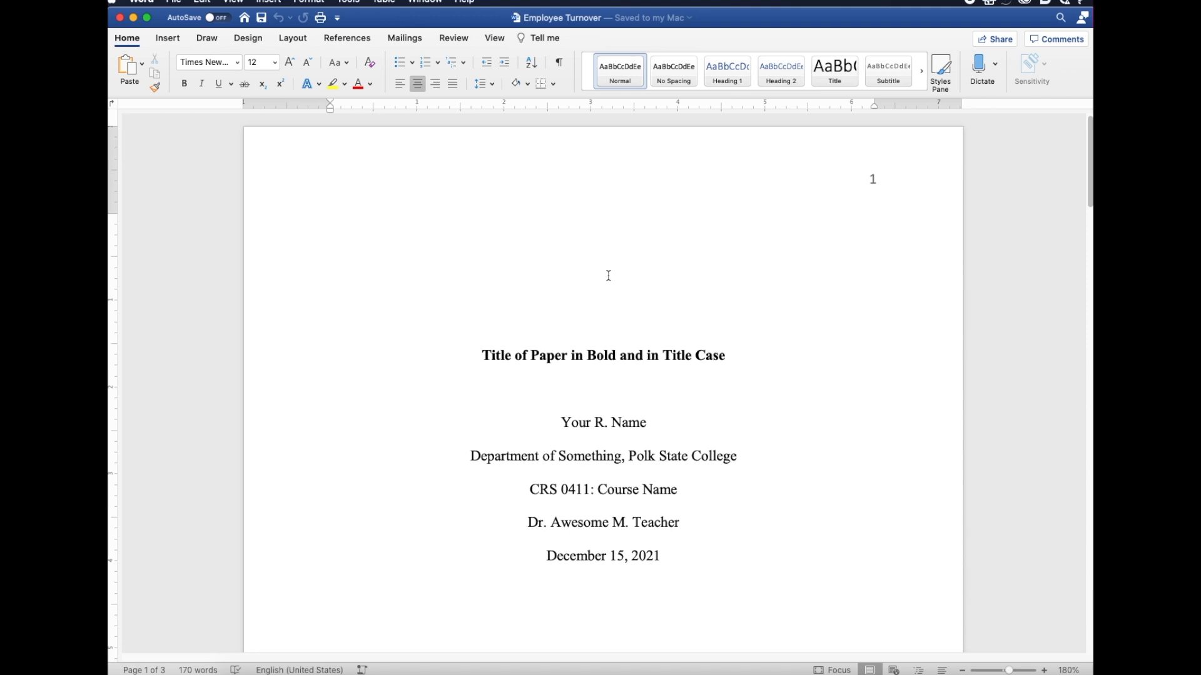
scroll(608, 276, down, 2)
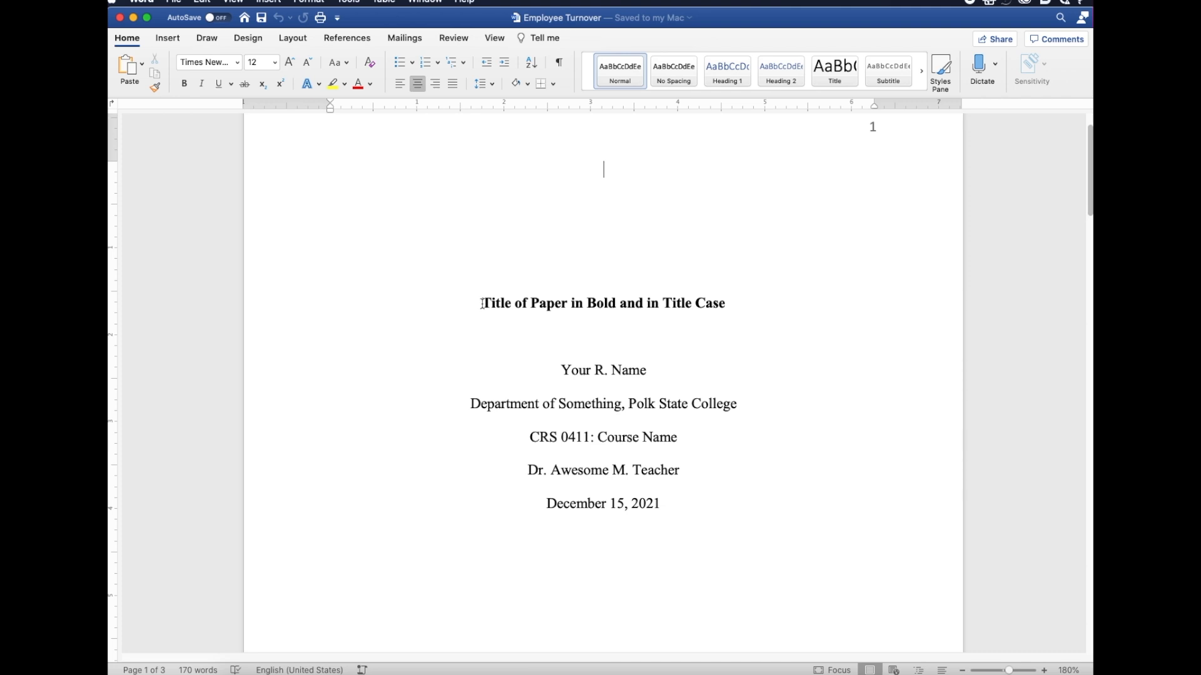
drag(482, 305, 715, 308)
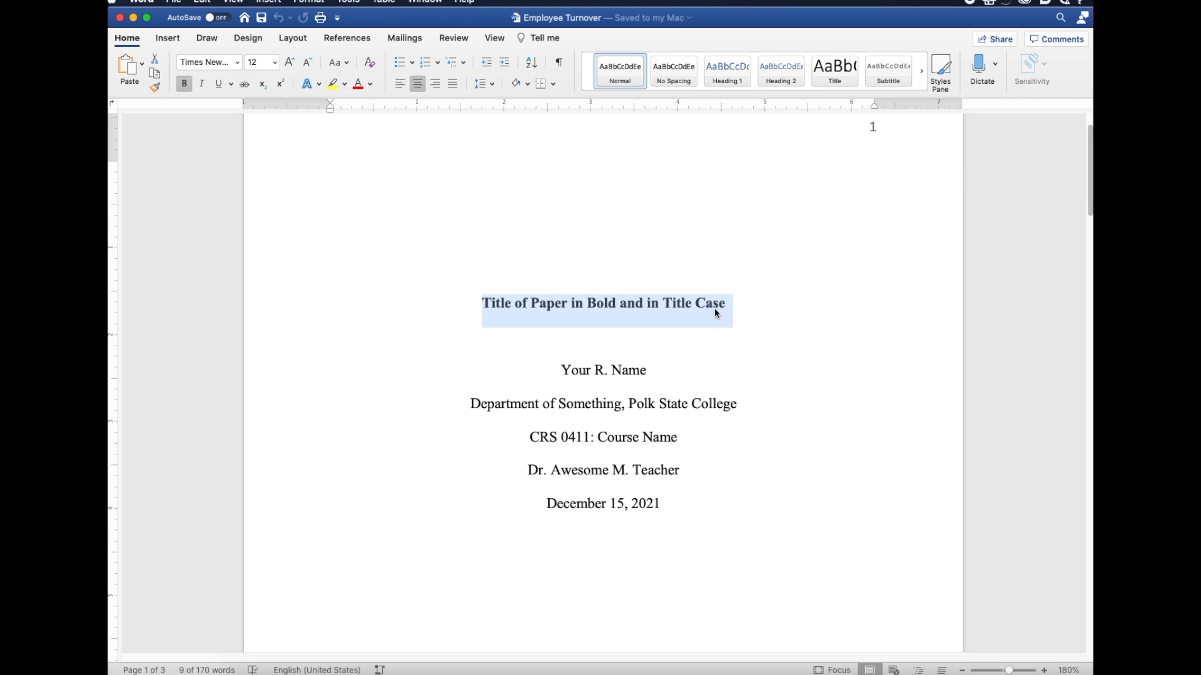
text(The Cos)
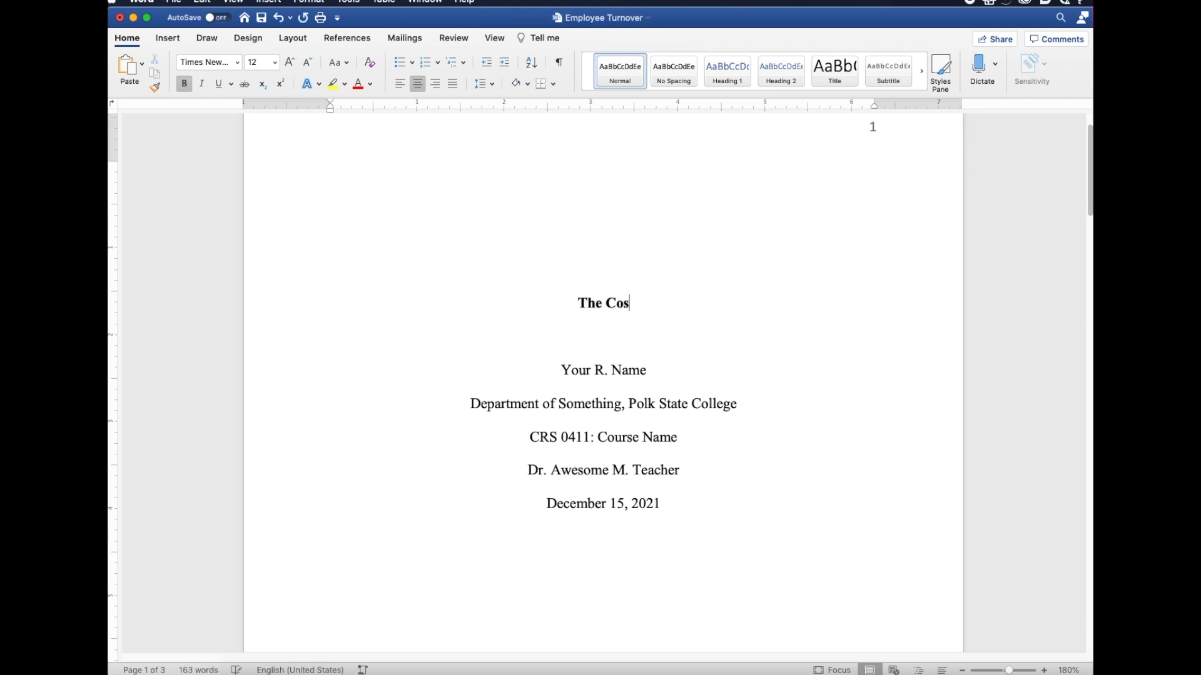
text(tof Employe)
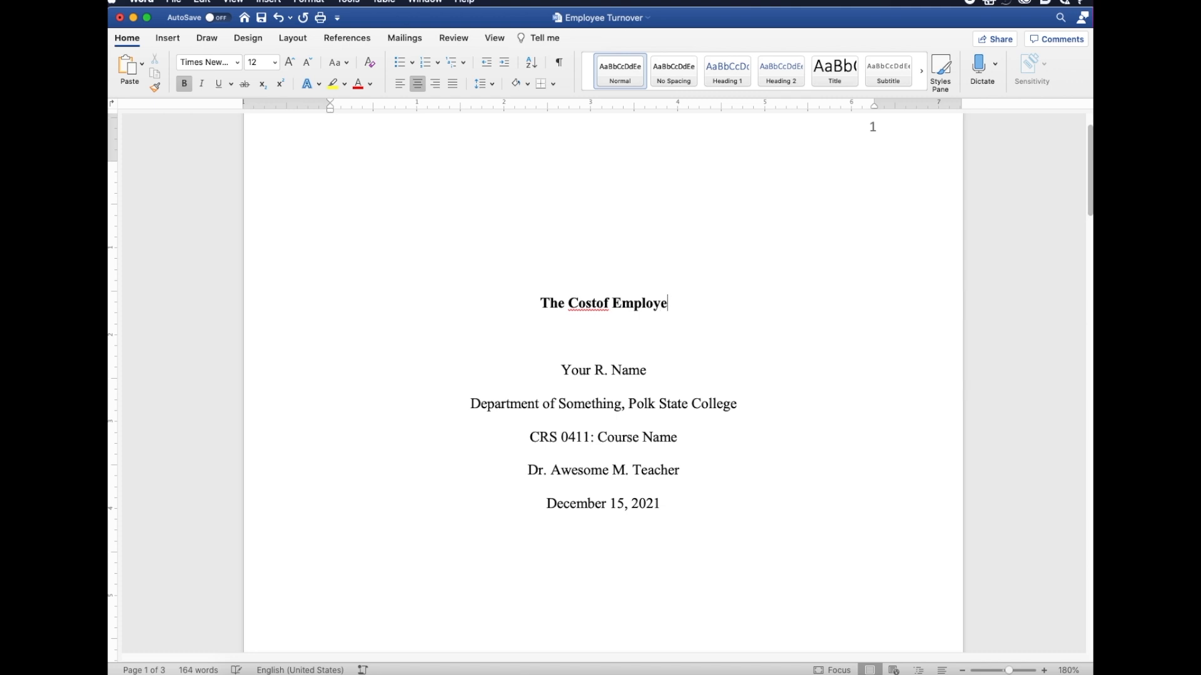
text(e Turnover)
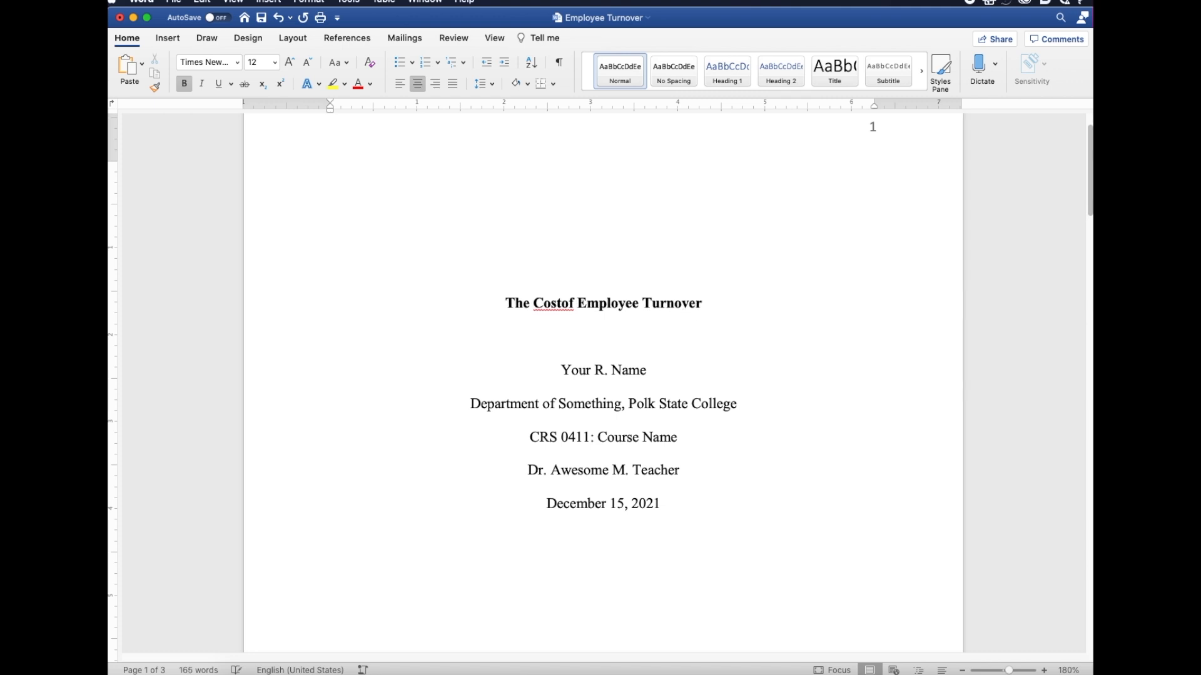
click(561, 304)
click(572, 303)
double_click(573, 303)
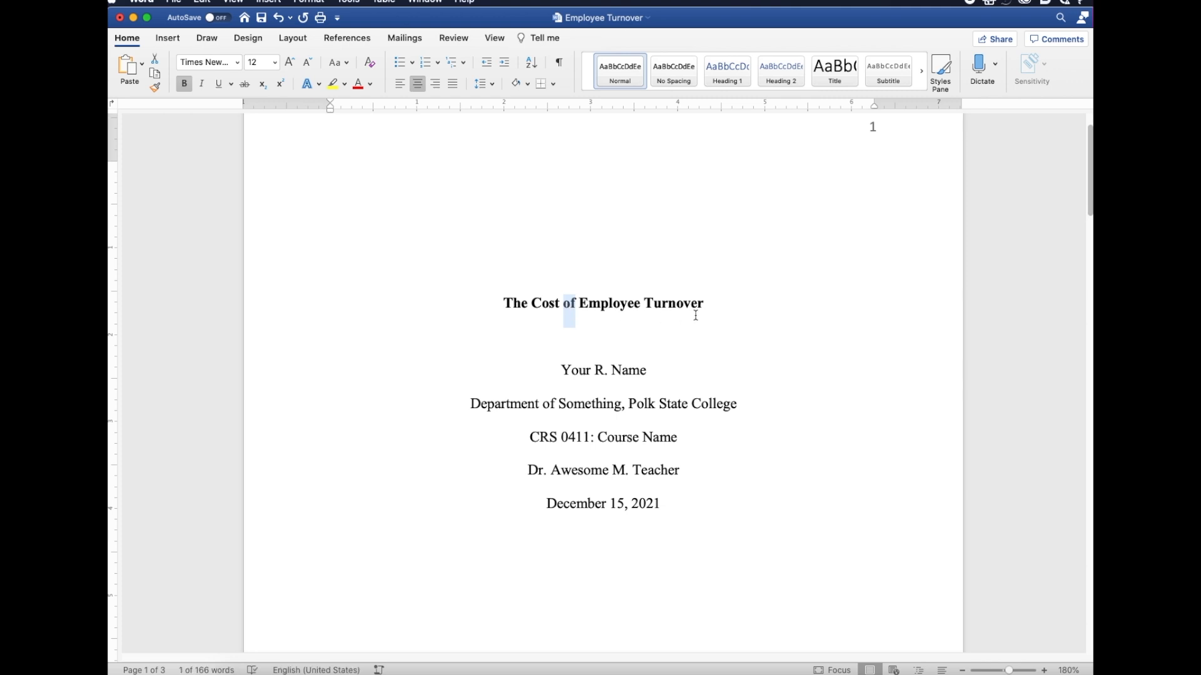
click(716, 302)
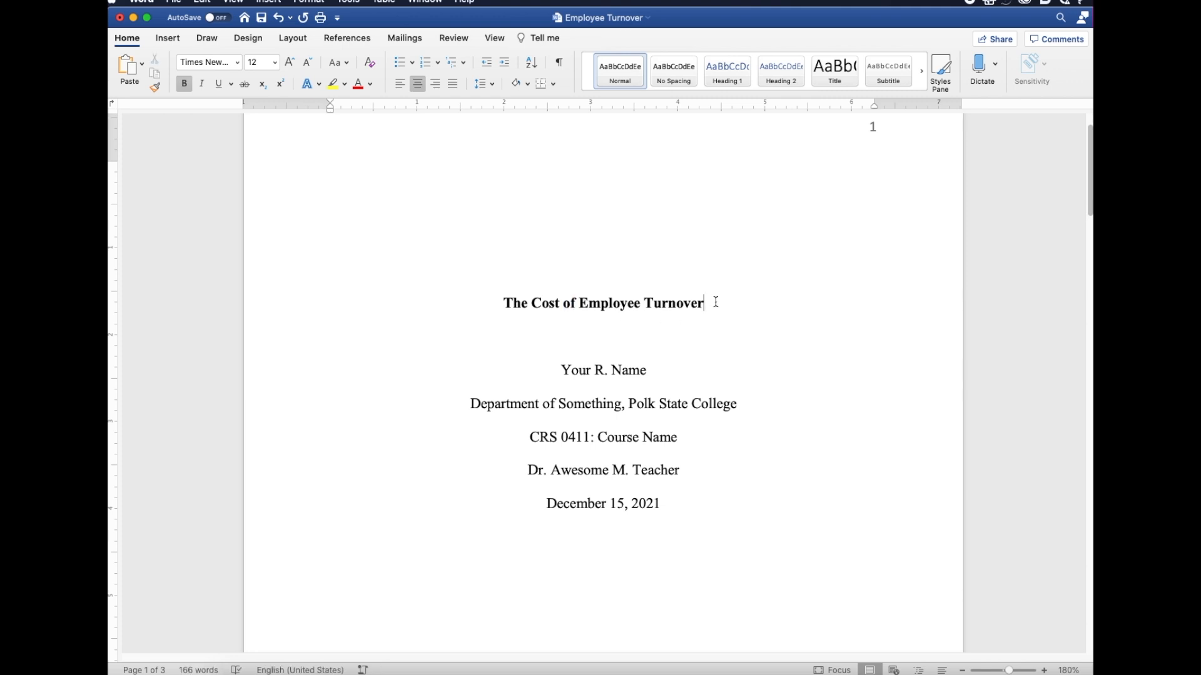
Step: Replace the "Your R. Name" placeholder on the title page with the author's full name, including the middle initial
click(559, 373)
text(S)
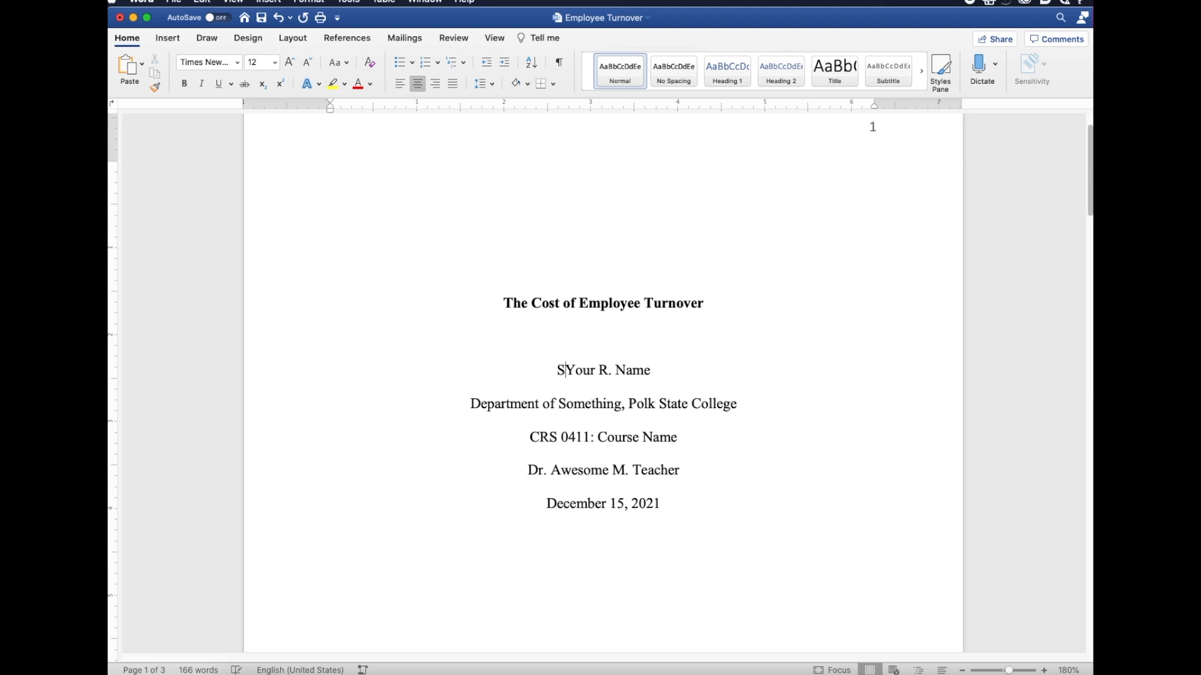
text(hannon)
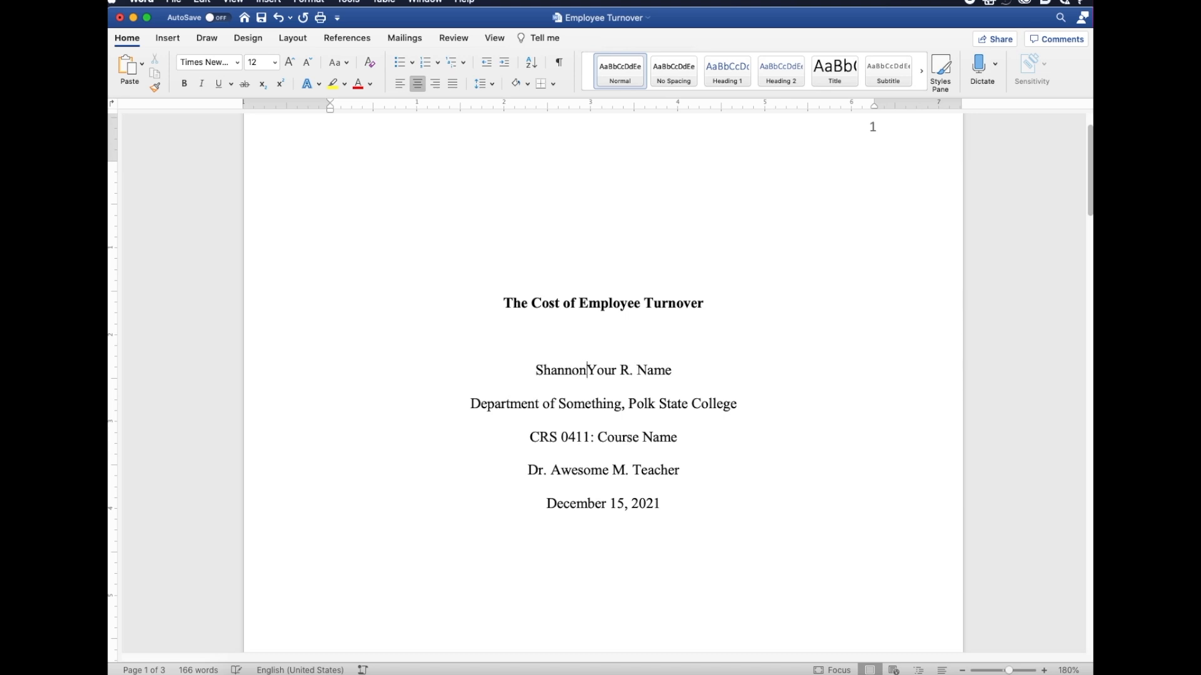
key(Delete)
key(Delete)
key(Delete)
key(Delete)
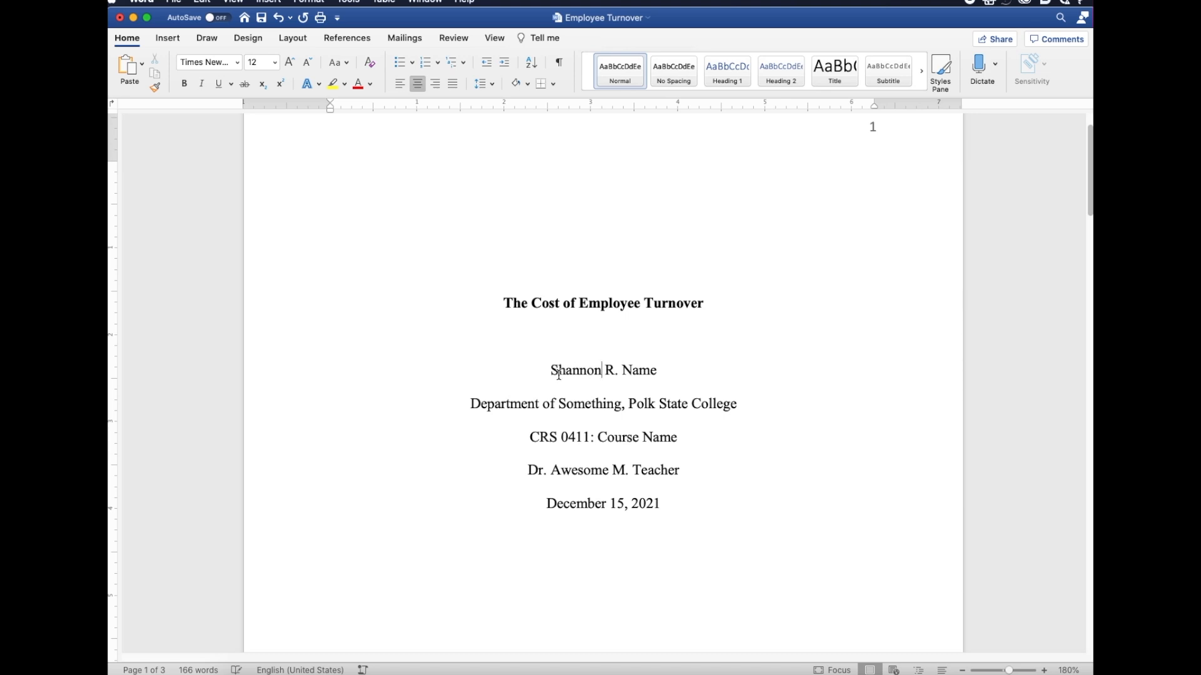
drag(656, 370, 610, 371)
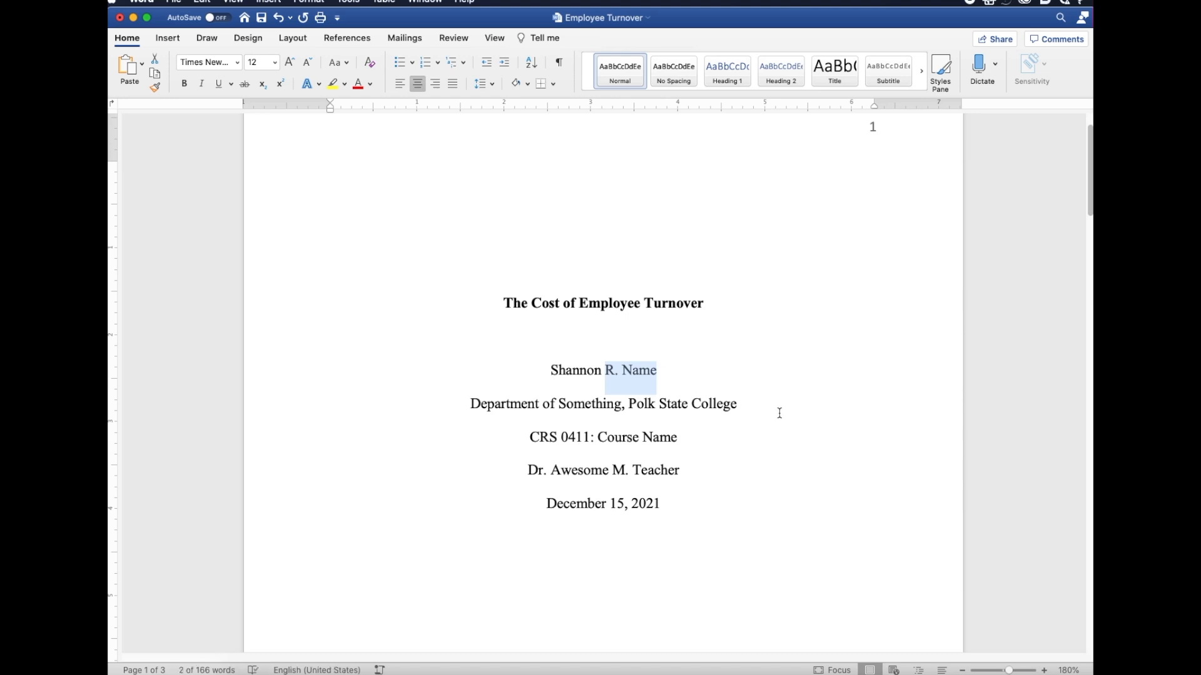
text(S.)
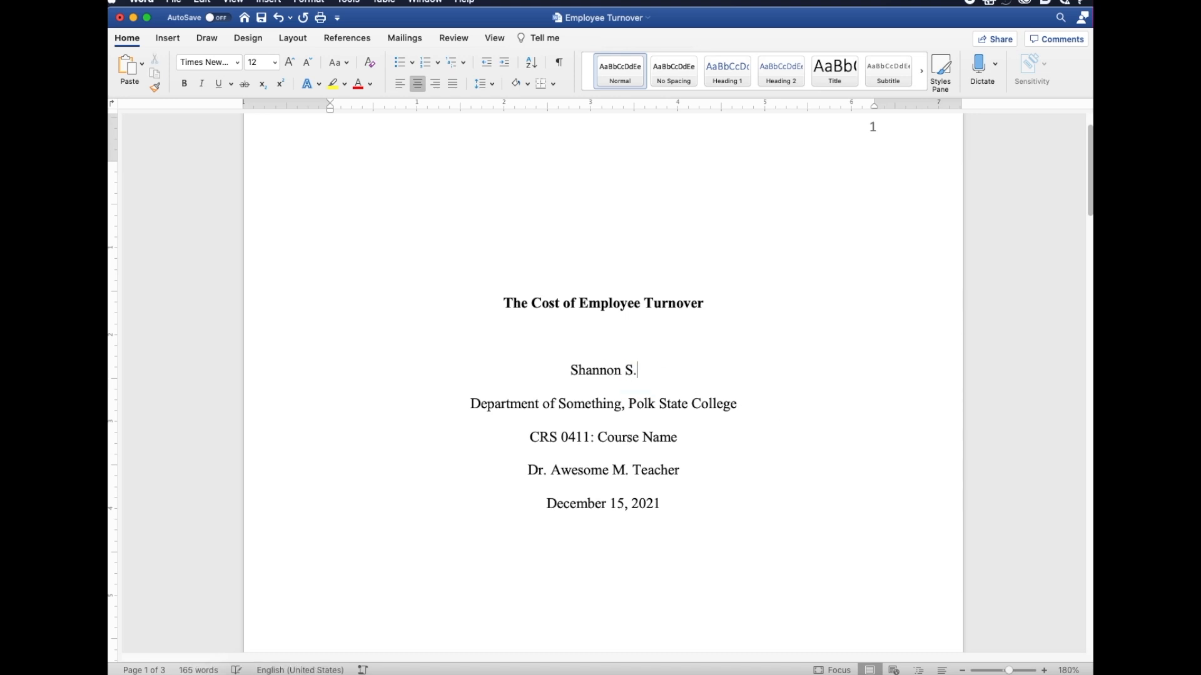
text( Schane)
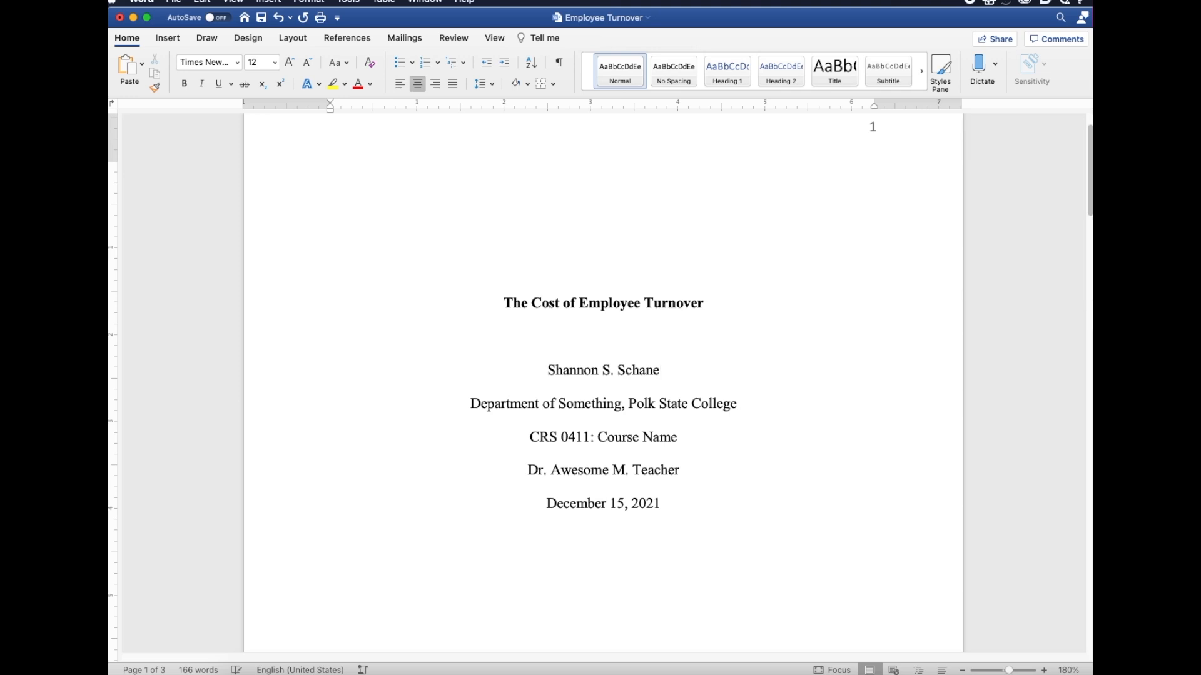
Step: Change the department on the title page from the "Something" placeholder to Business
drag(560, 404, 622, 408)
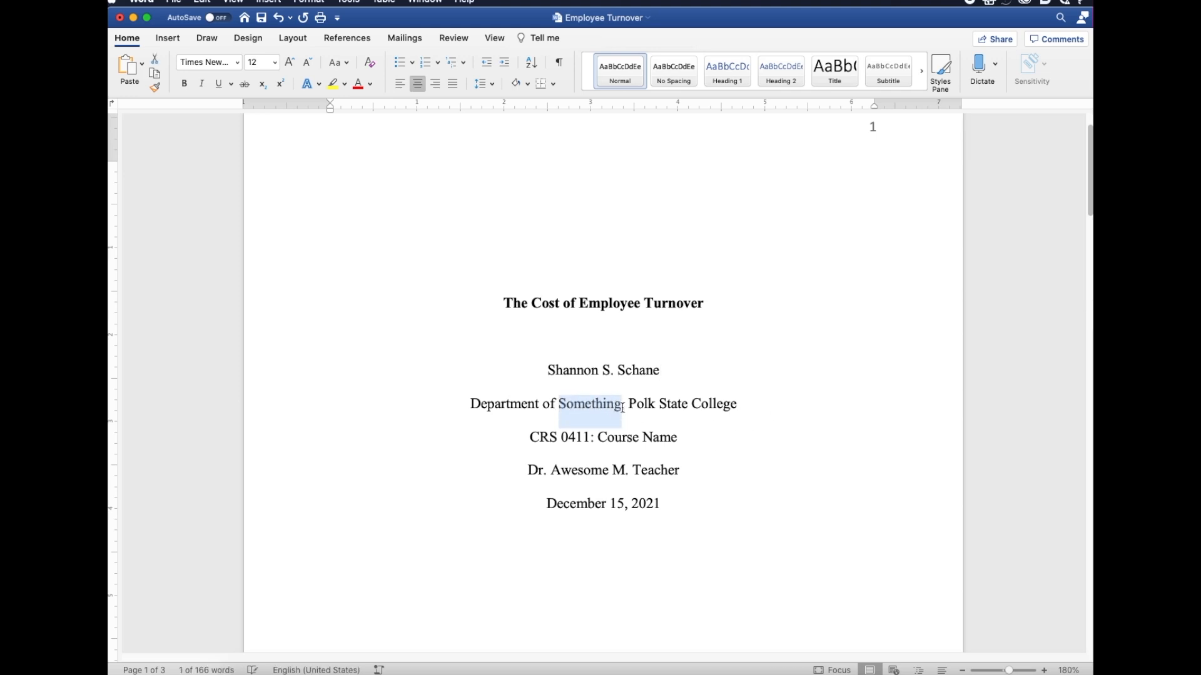
text(Busines)
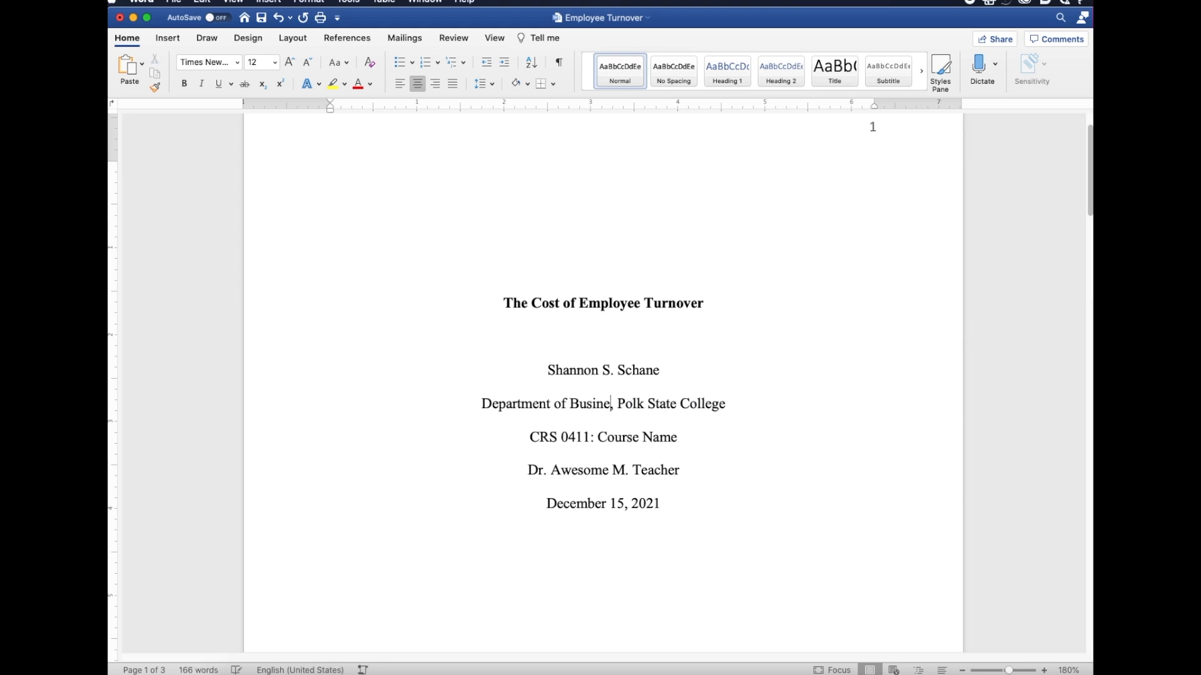
text(s)
click(679, 437)
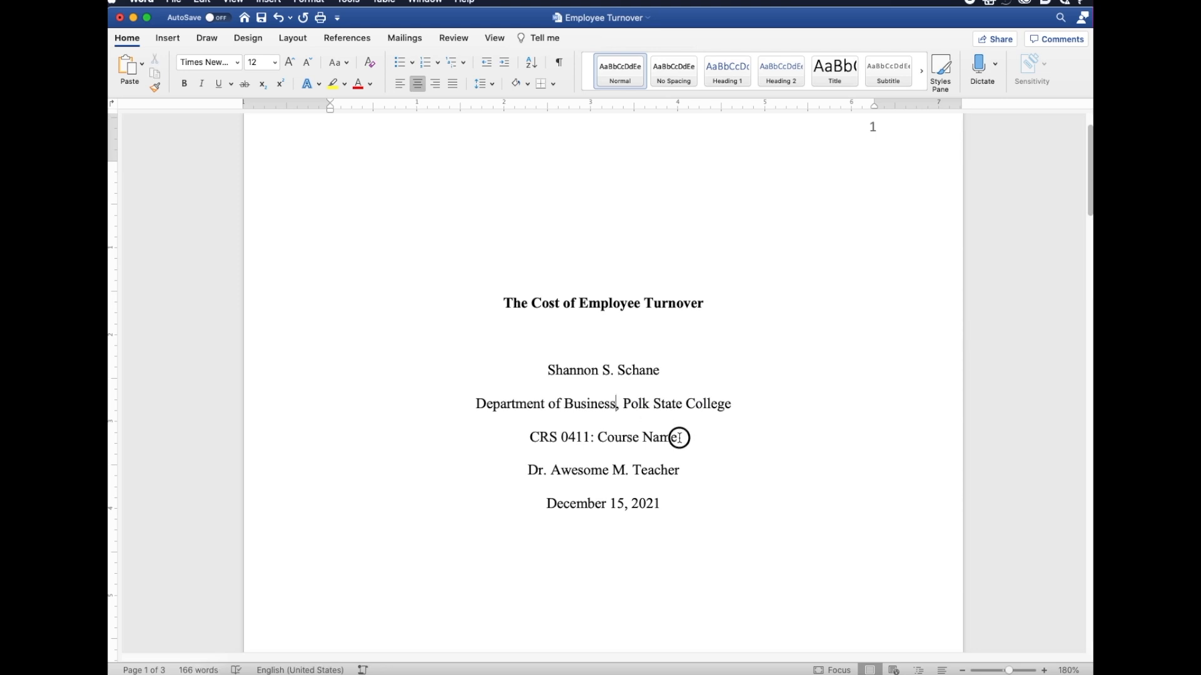
drag(679, 438, 657, 475)
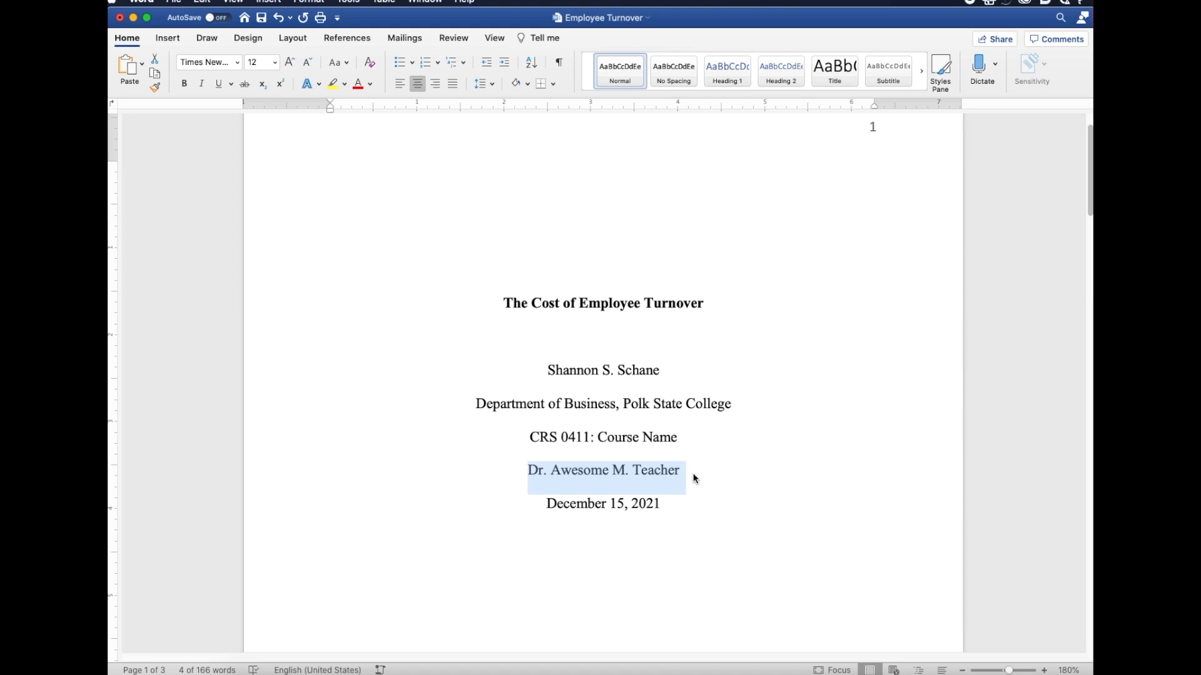
Step: Set the date on the title page to November 21, 2021
click(544, 496)
drag(547, 506, 678, 504)
click(595, 508)
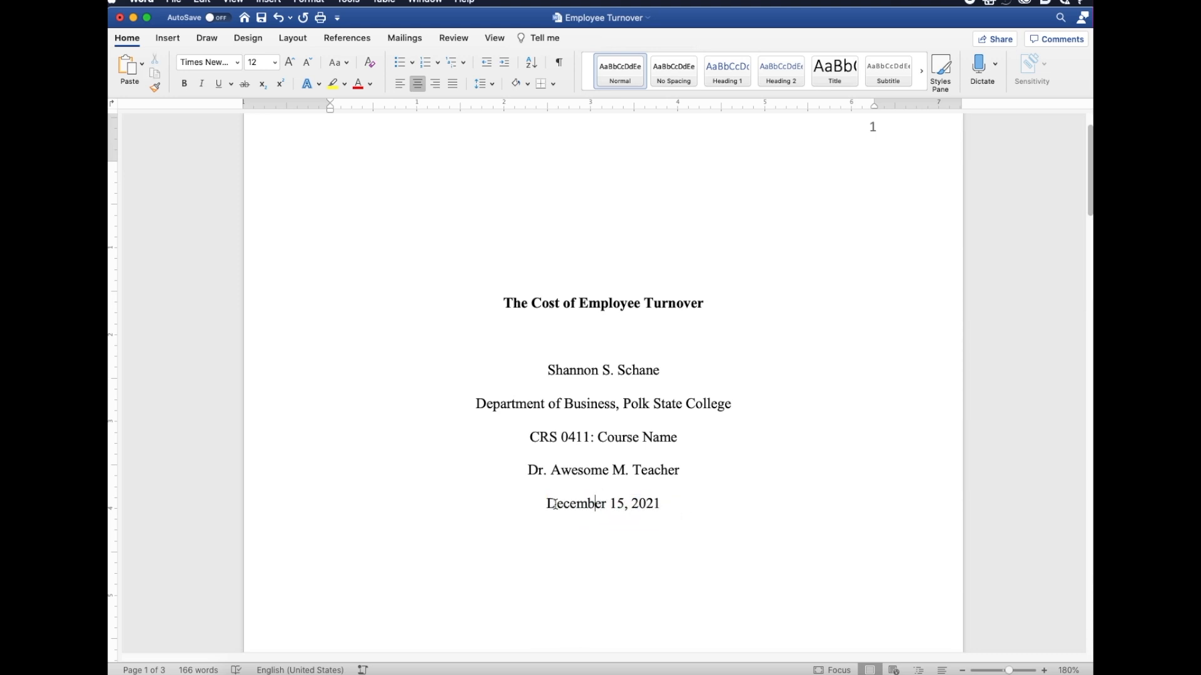
drag(548, 504, 604, 508)
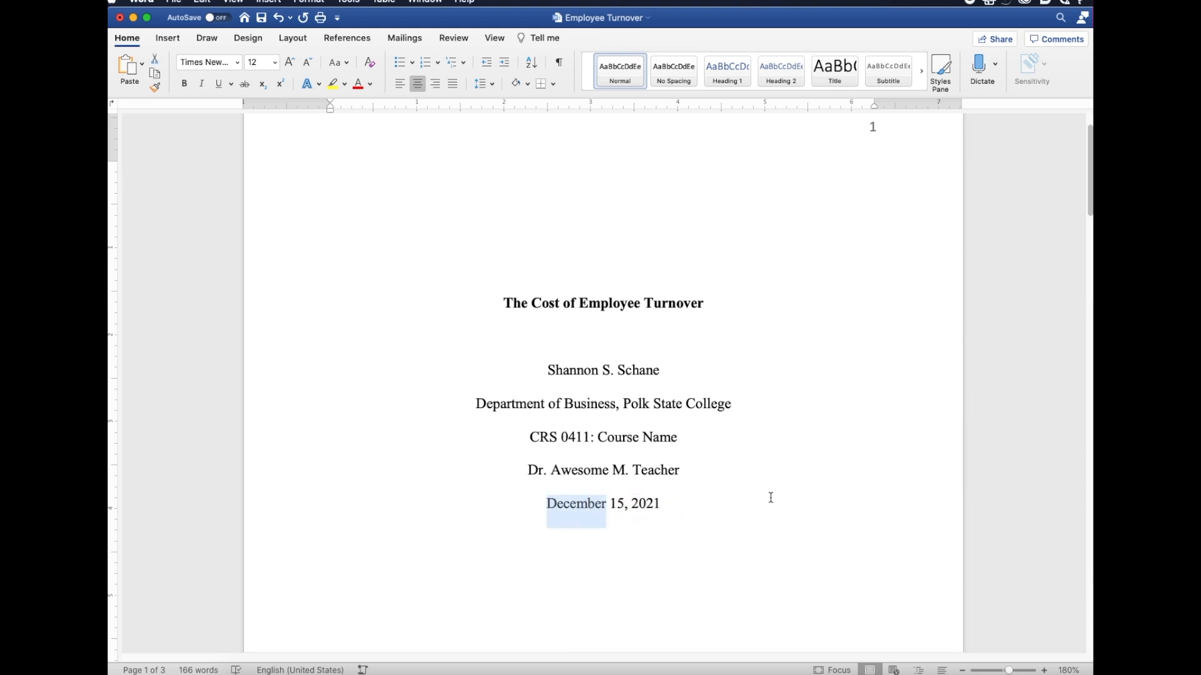
text(Novem)
key(Return)
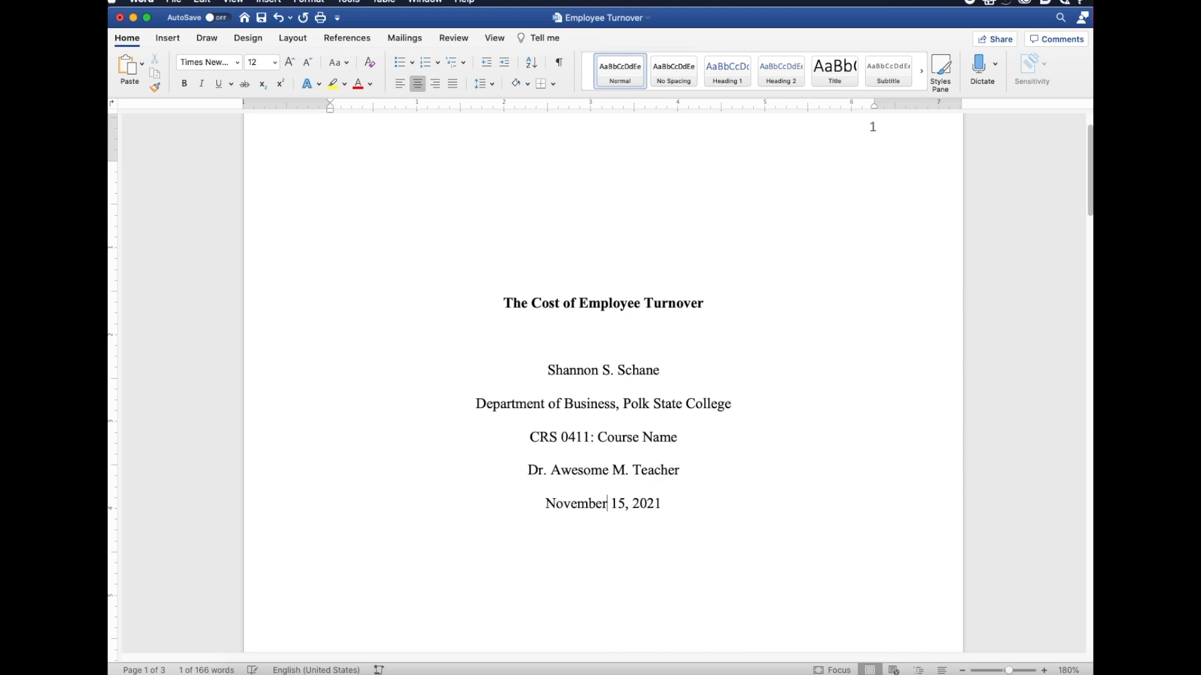
text(2)
key(Delete)
key(Delete)
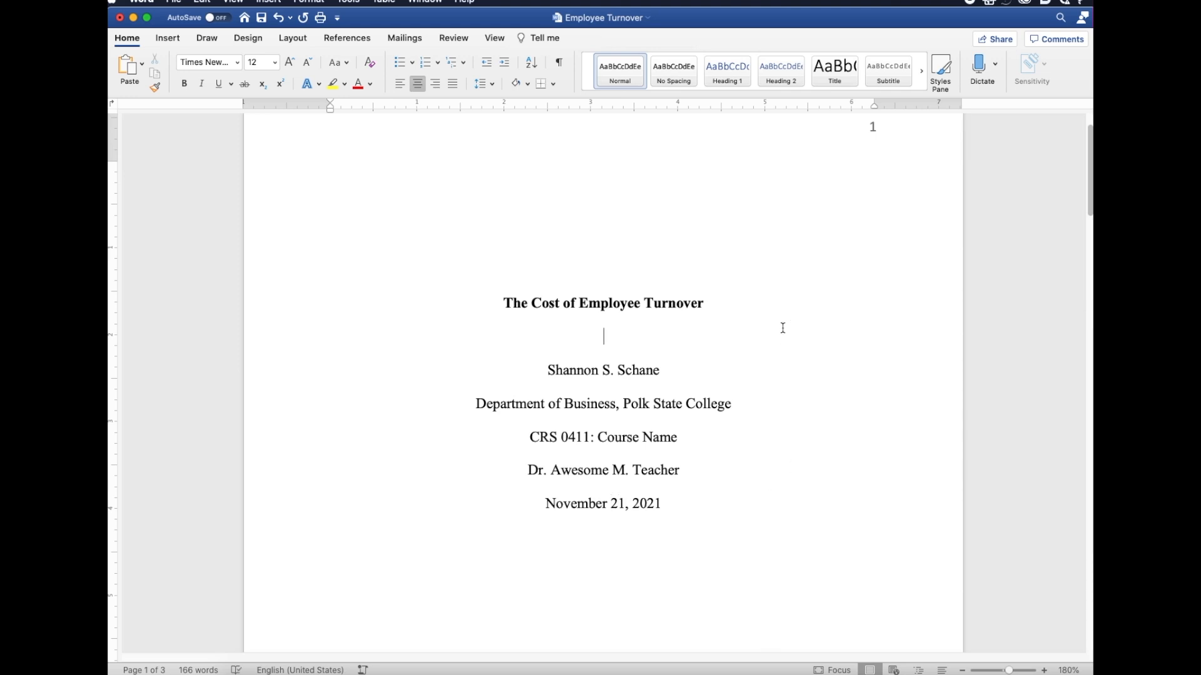
Step: Copy the paper title from the title page and paste it over the placeholder title at the start of page 2
drag(492, 303, 667, 306)
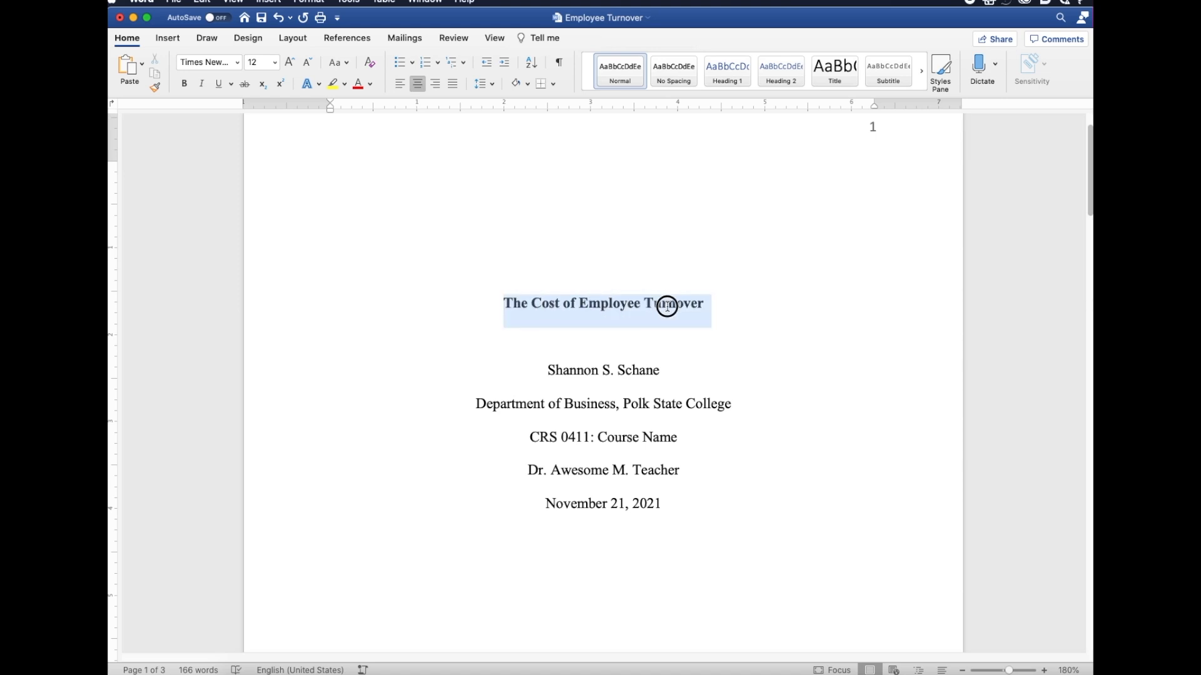
right_click(628, 311)
click(649, 328)
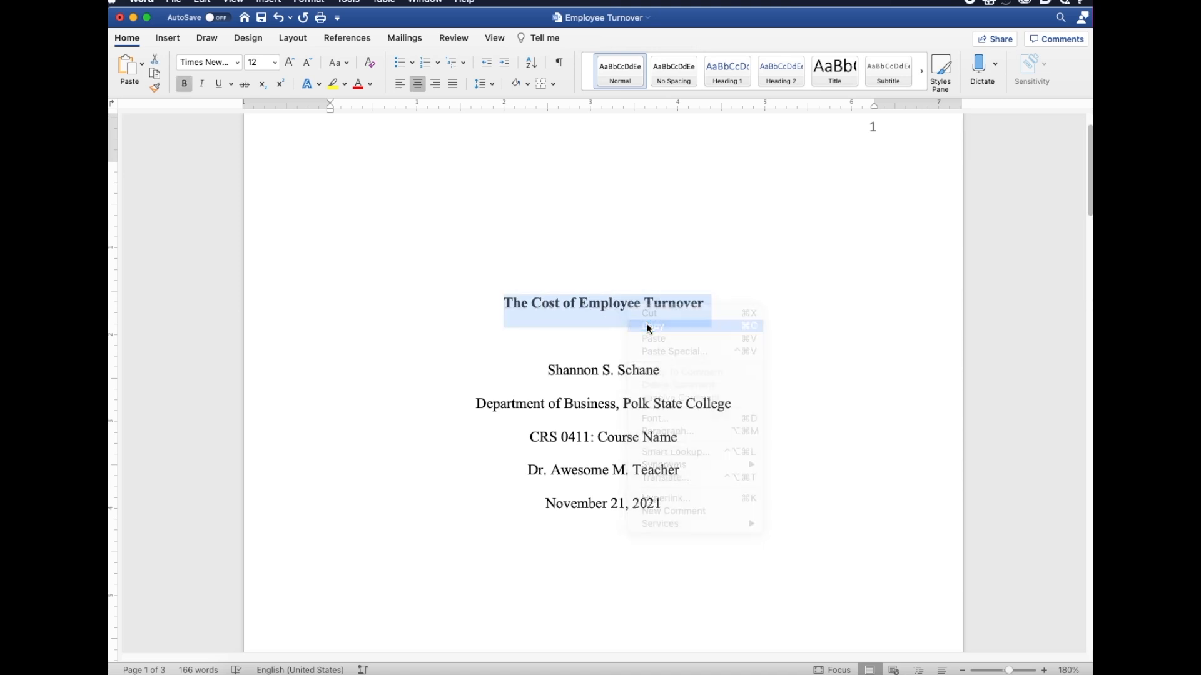
drag(1088, 206, 1087, 379)
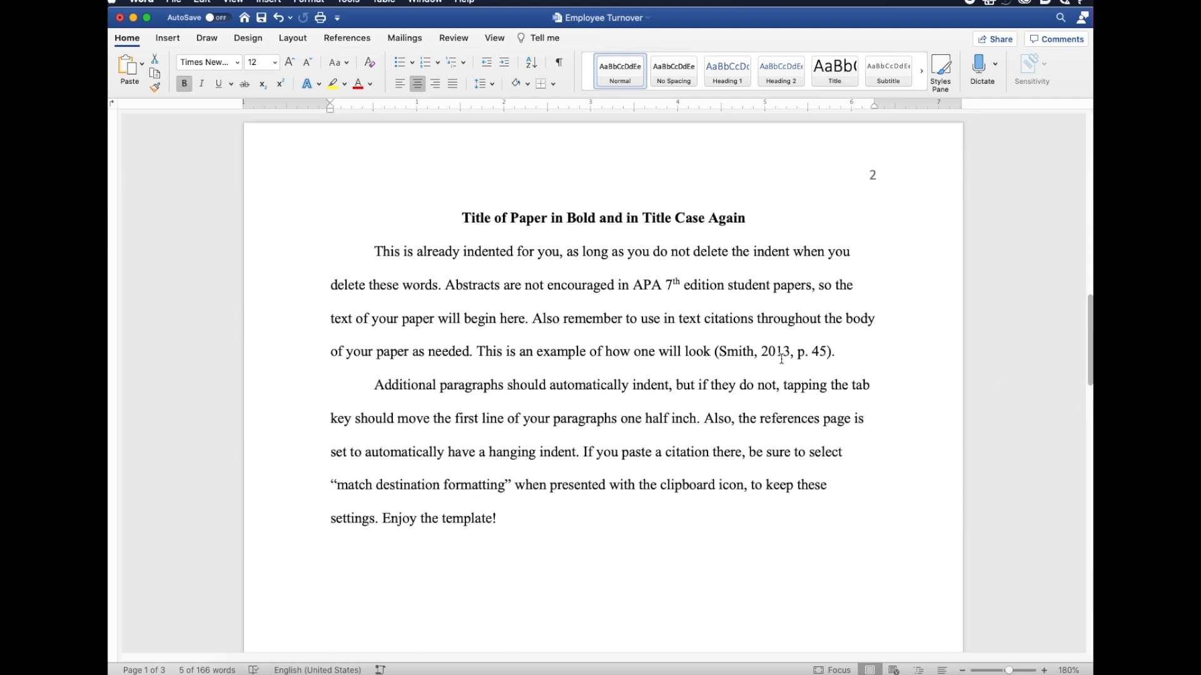
drag(464, 218, 722, 222)
right_click(722, 223)
click(743, 256)
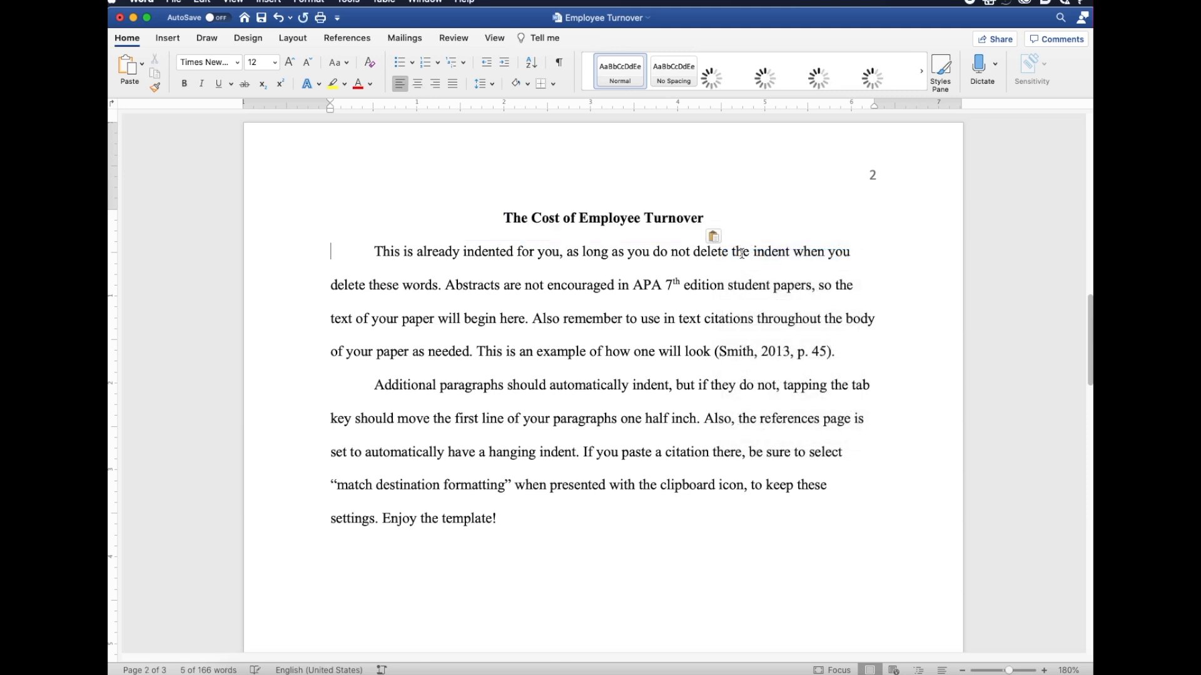
click(377, 250)
drag(377, 251, 501, 514)
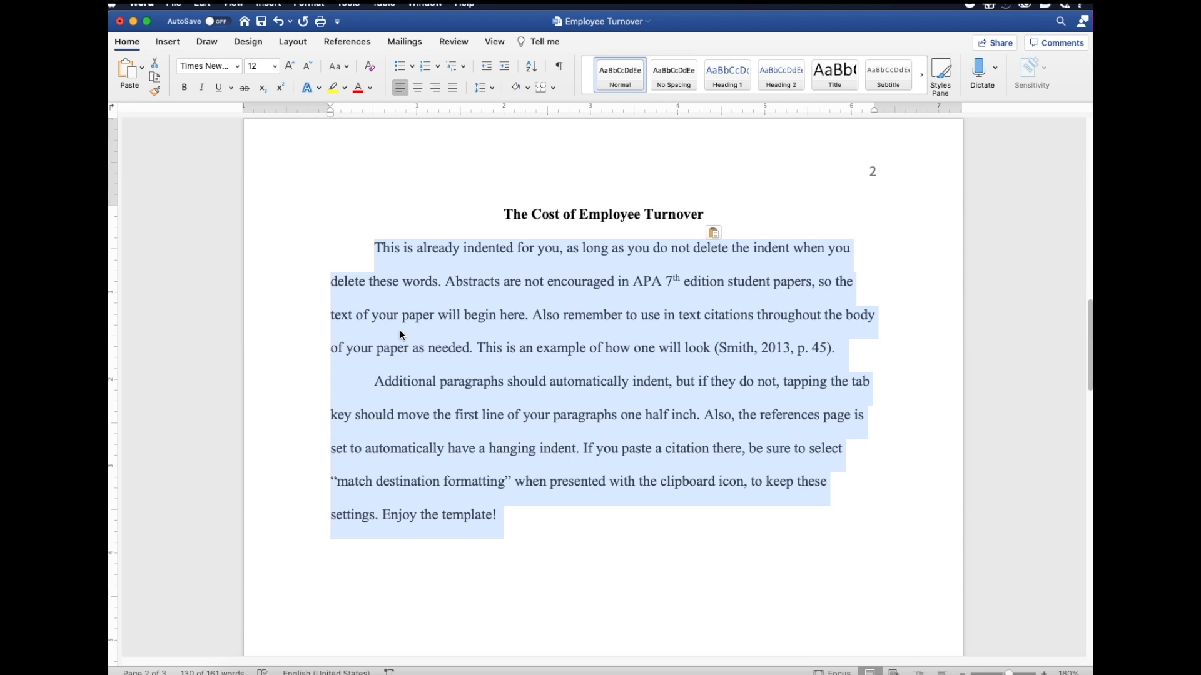
click(388, 550)
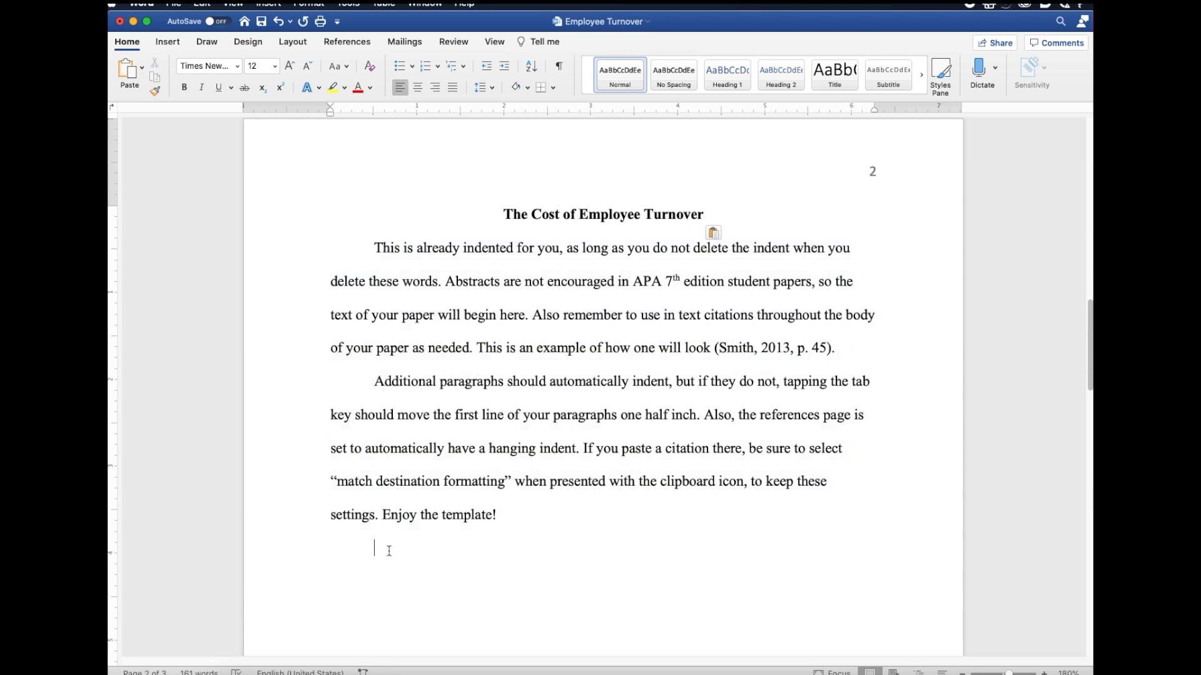
text(Start)
text( here)
text(...)
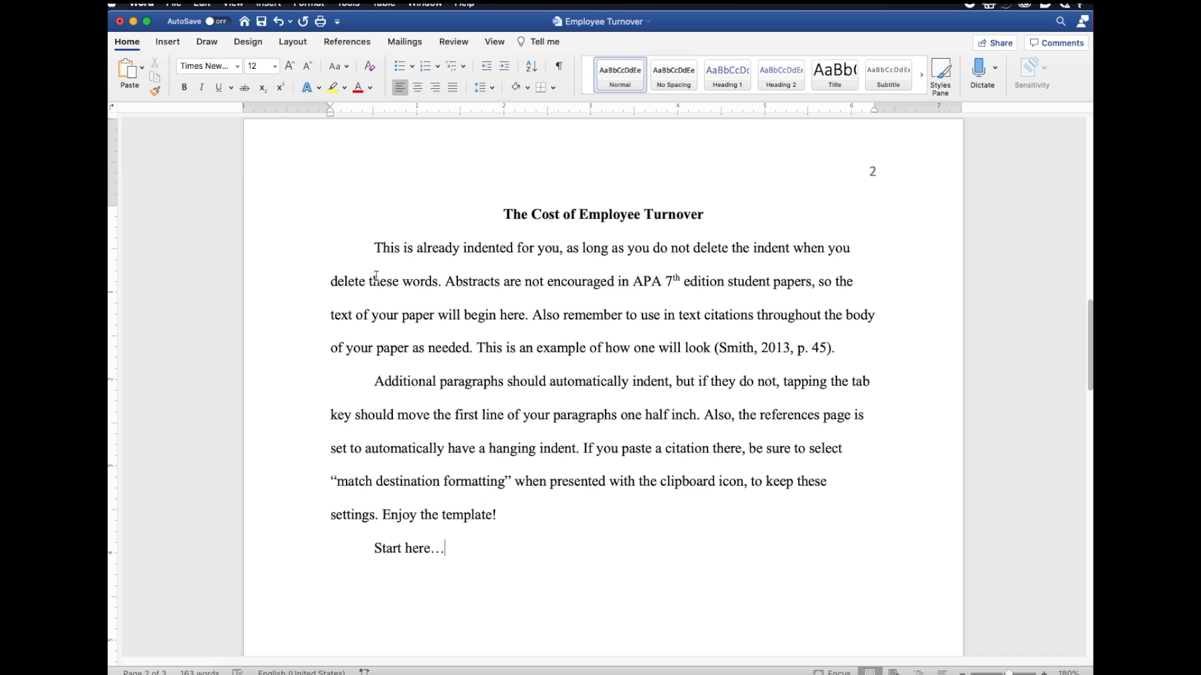
click(279, 24)
click(279, 23)
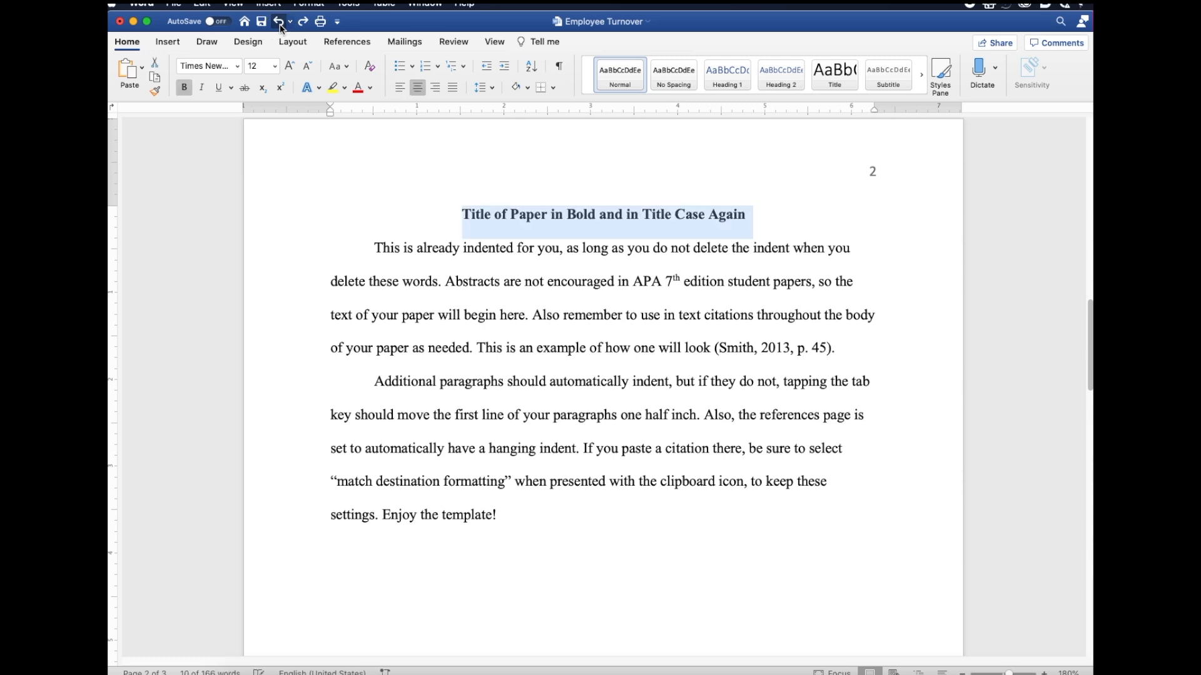
click(302, 30)
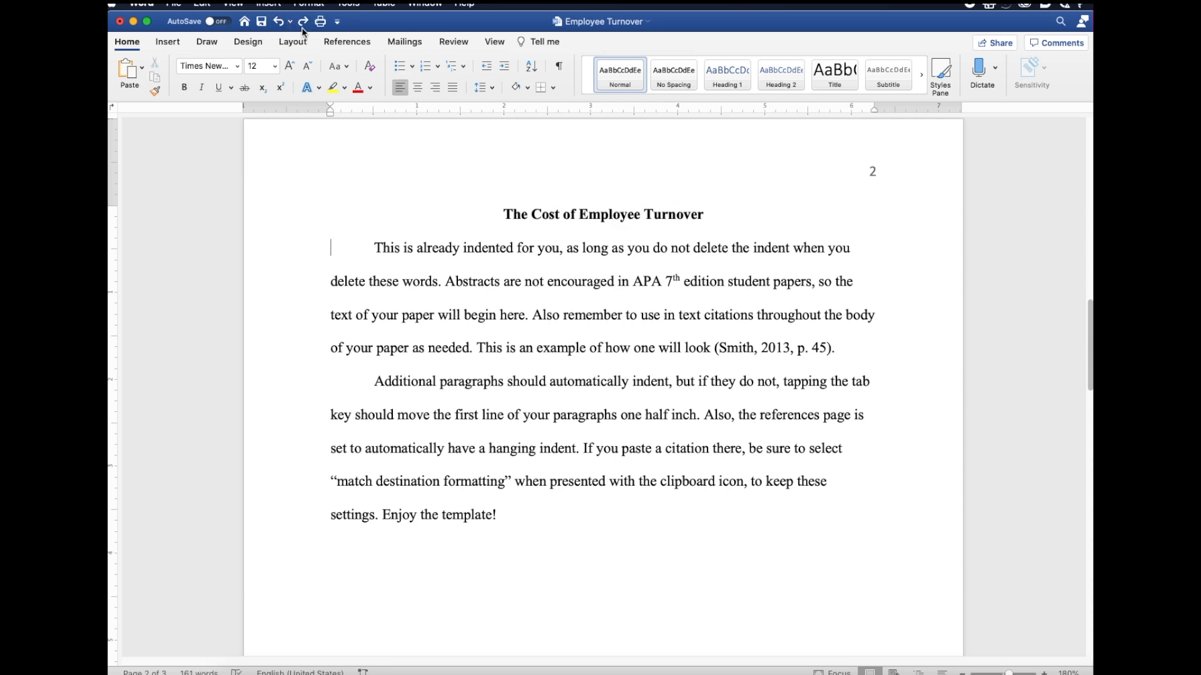
Step: Replace both sample body paragraphs on page 2 with "Start here…" followed by several dotted fillers, keeping the first-line indent
drag(375, 250, 498, 519)
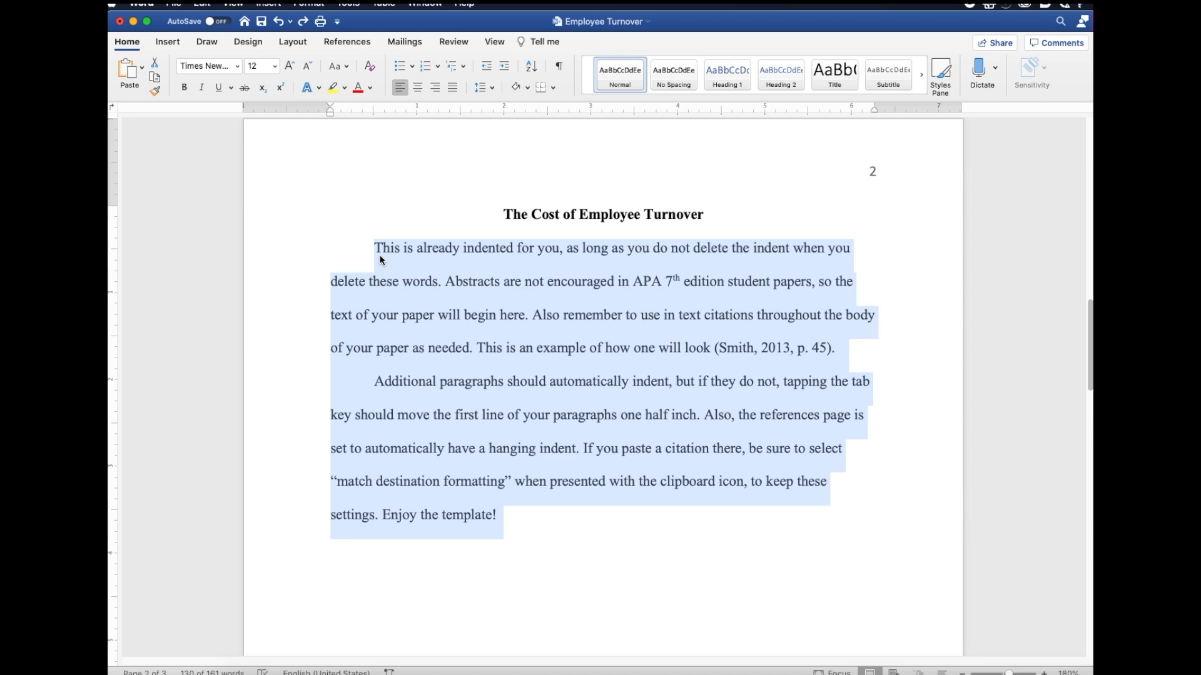
text(Star)
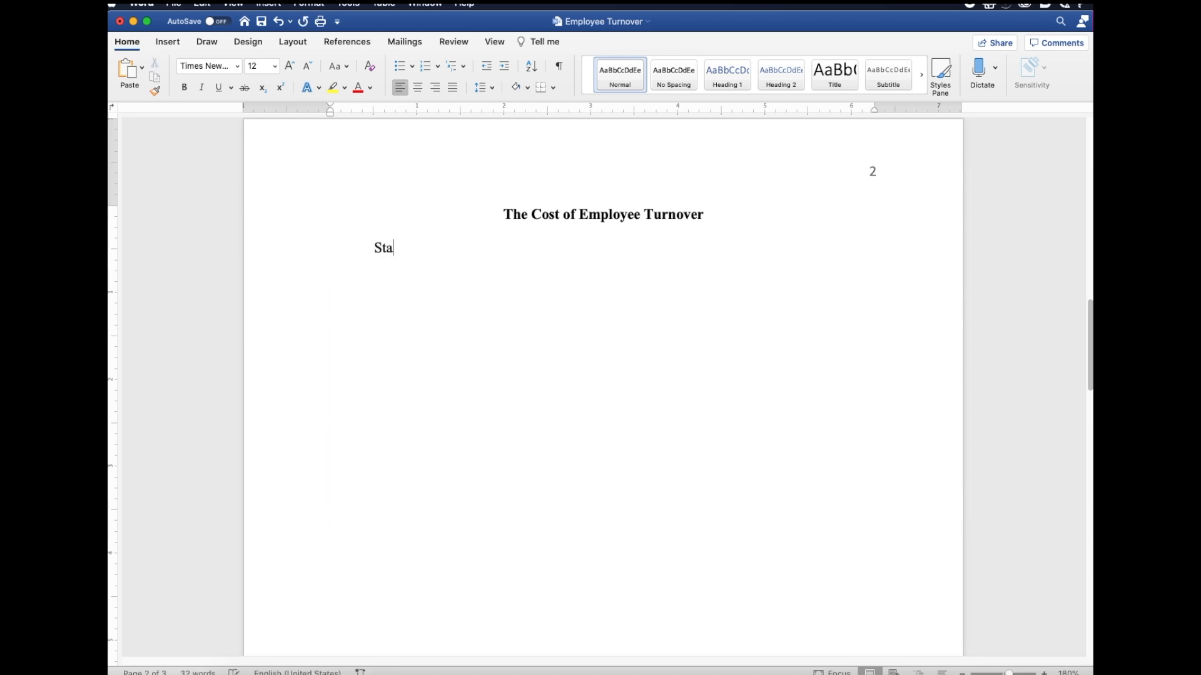
text(t)
text(ere)
text(...)
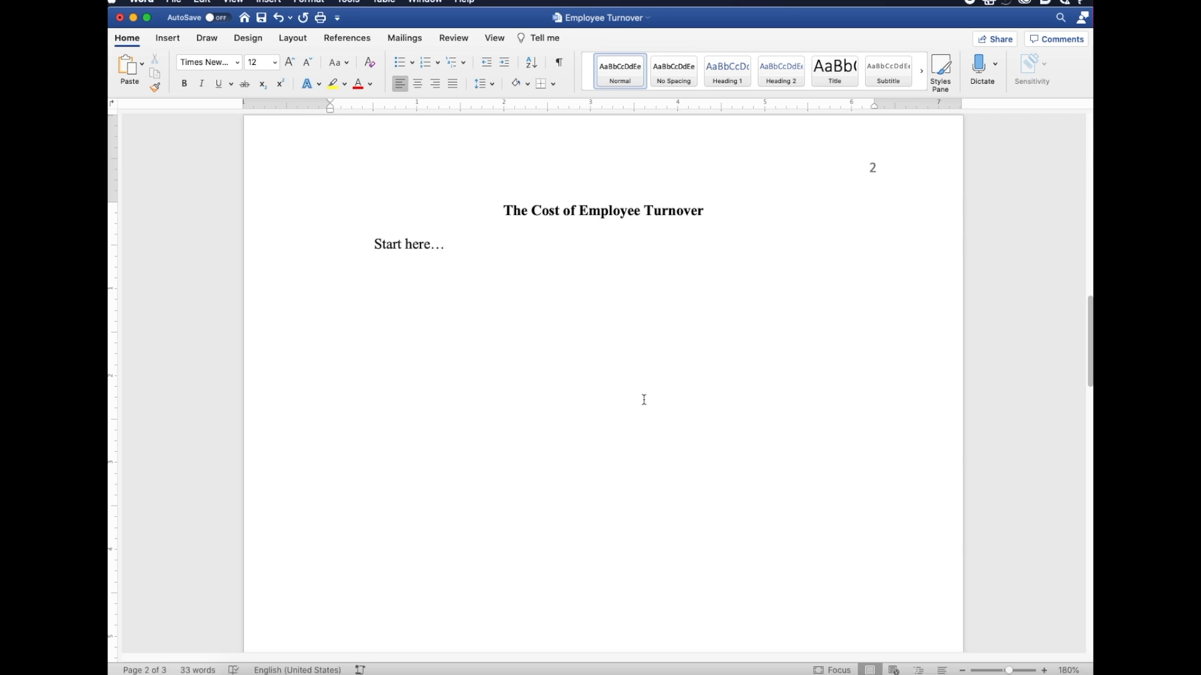
text( .... .... ...)
Step: Place the cursor under the References heading, switch to Safari and copy the EBSCOhost APA citation for "Predicting manufacturing employee turnover intentions"
scroll(651, 410, down, 5)
scroll(651, 410, down, 10)
scroll(651, 410, down, 3)
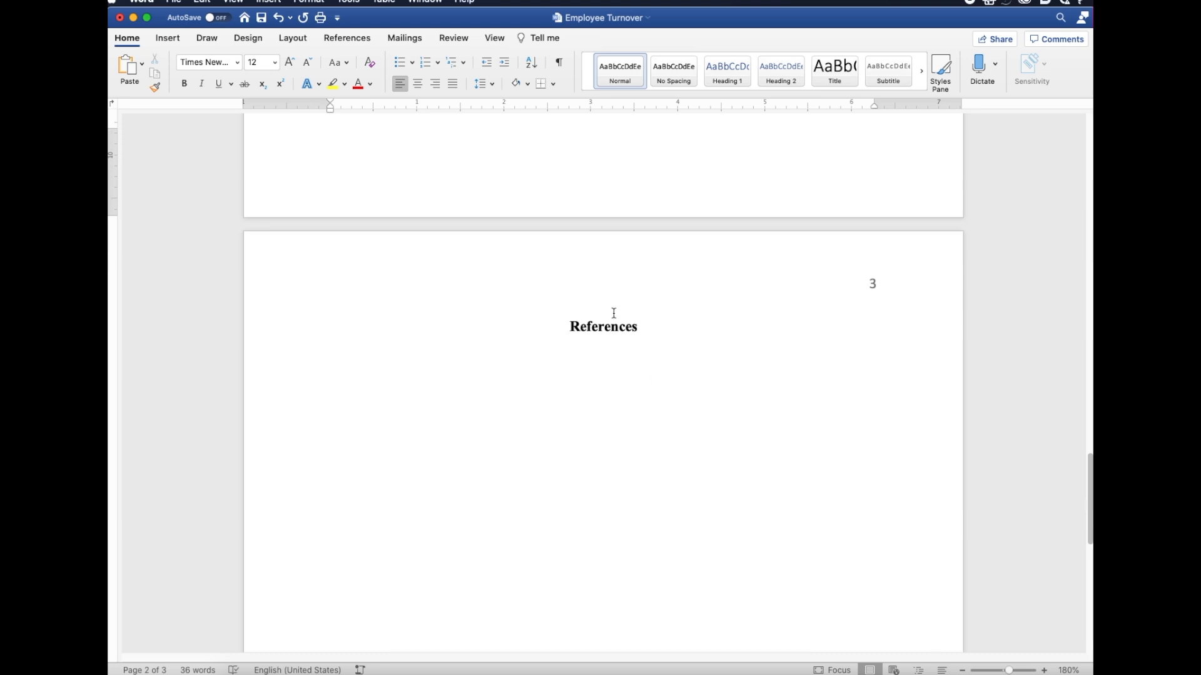
scroll(613, 313, down, 3)
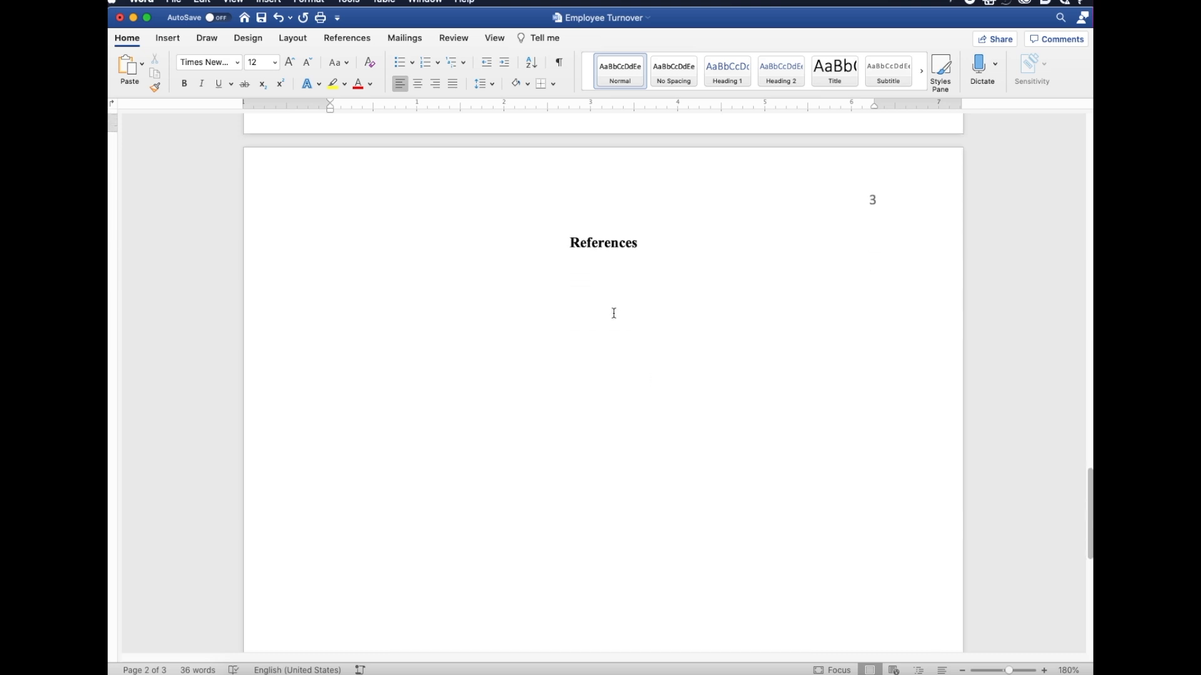
click(446, 291)
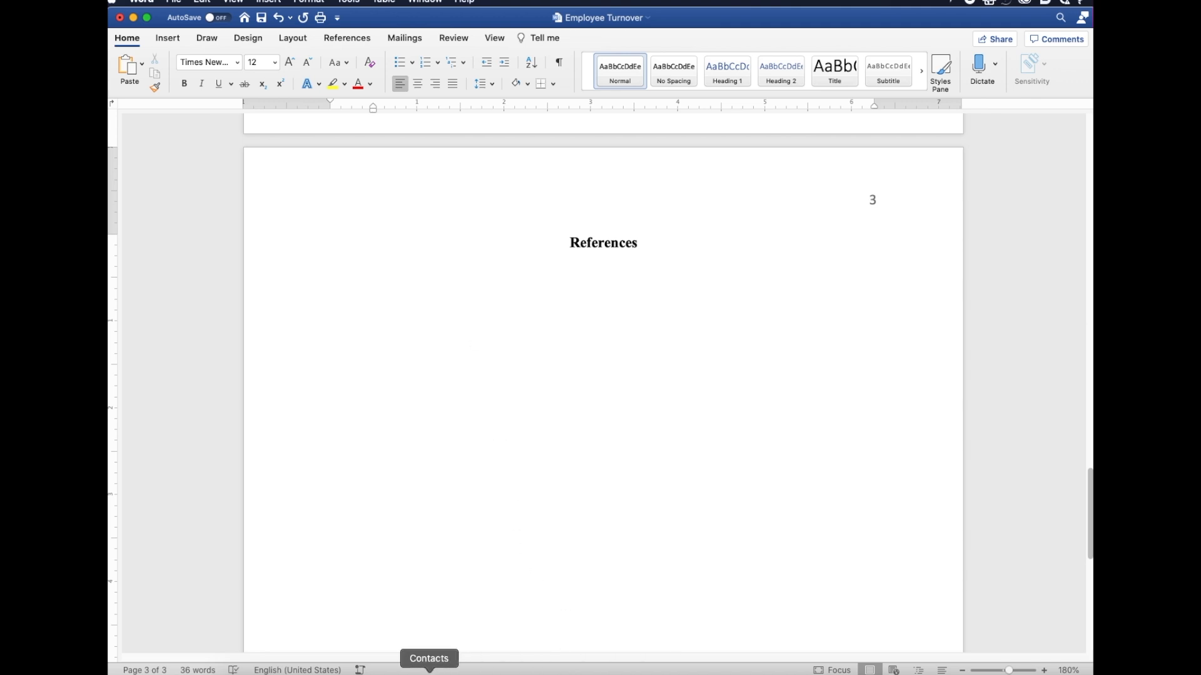
click(398, 672)
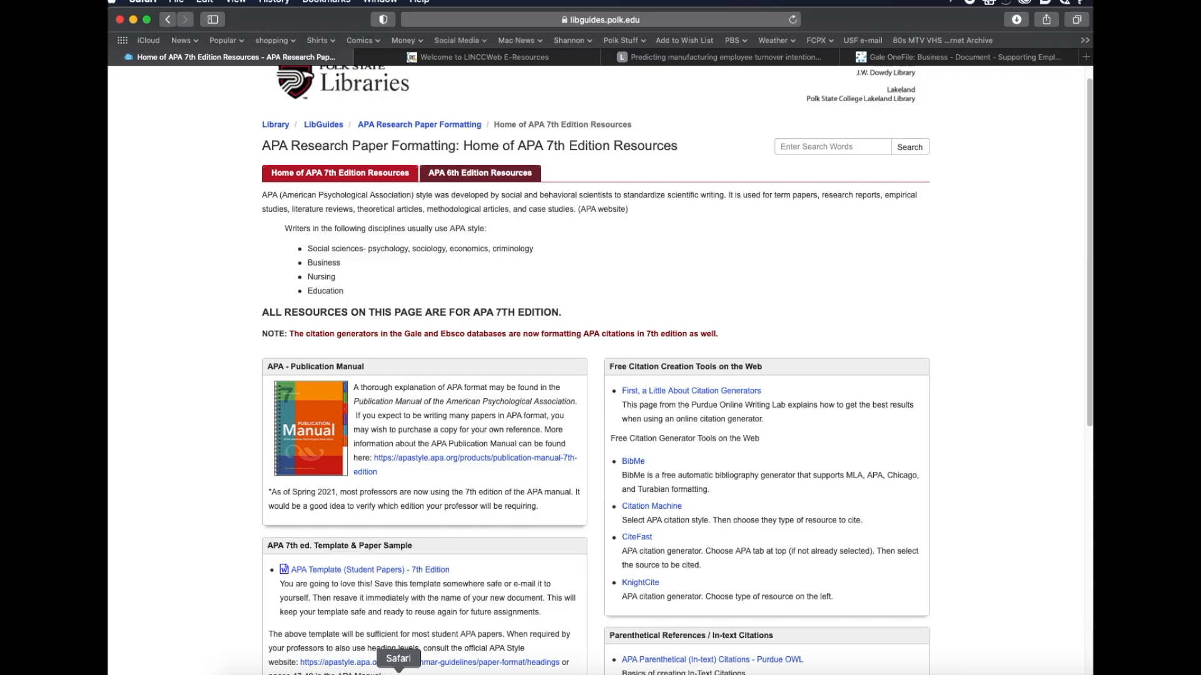
click(669, 58)
right_click(622, 406)
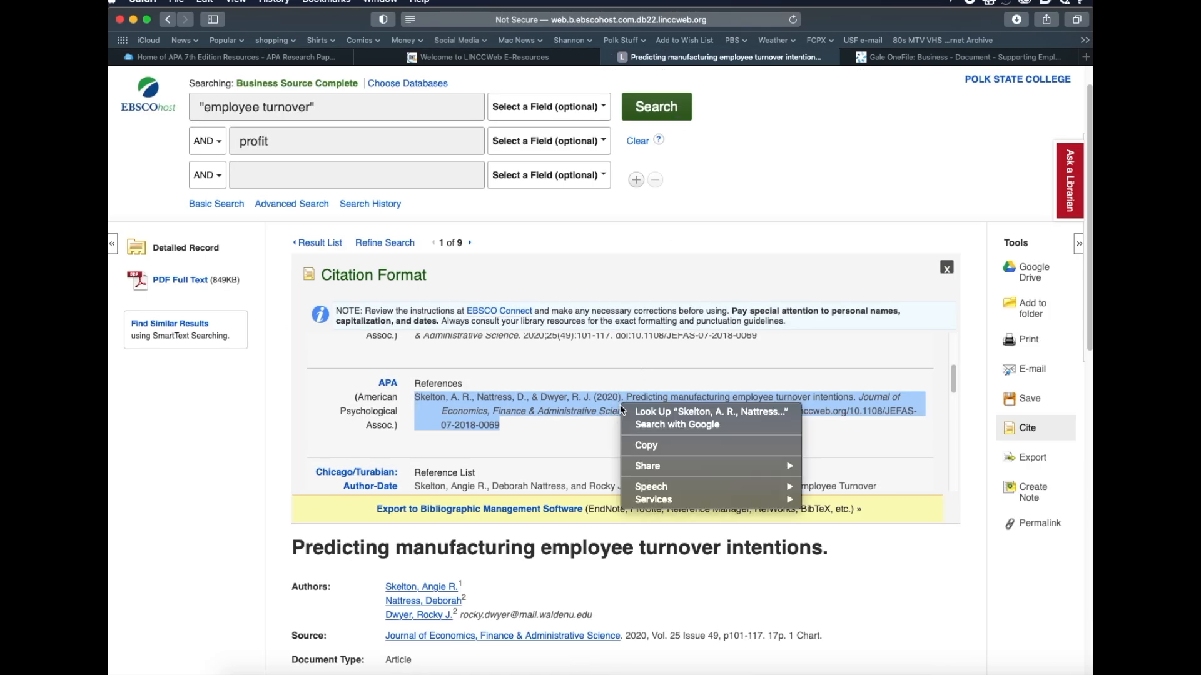
click(655, 447)
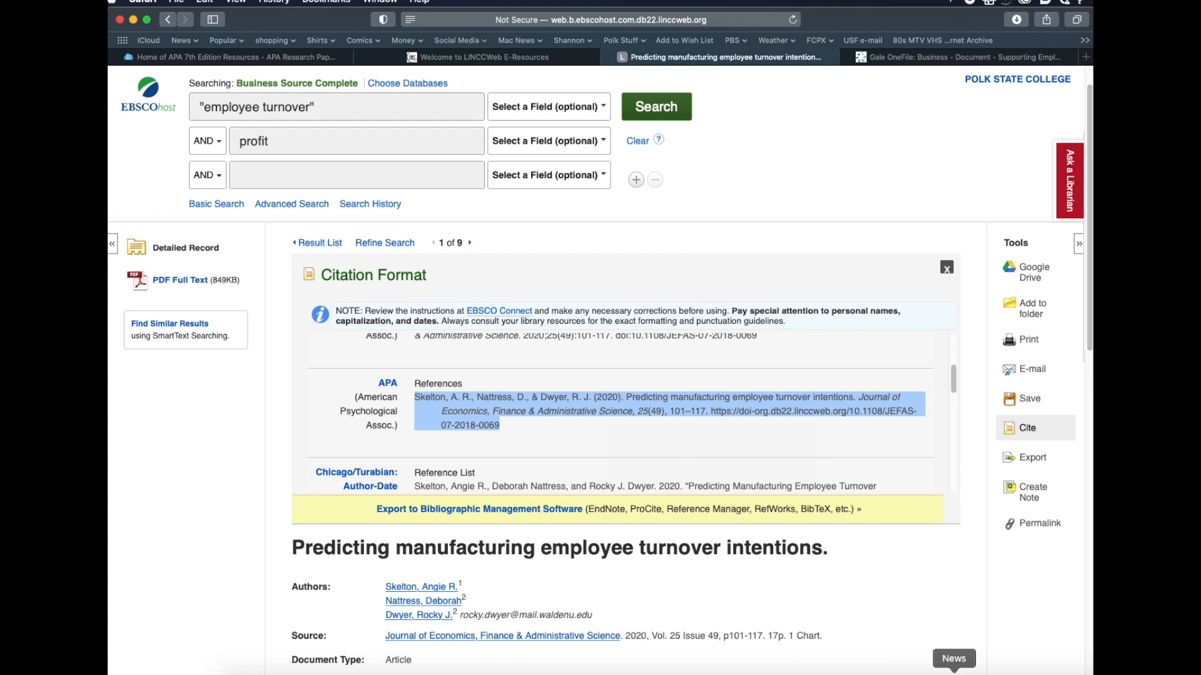
Step: Switch back to Word and paste the citation under the References heading, using Match Destination Formatting
click(999, 673)
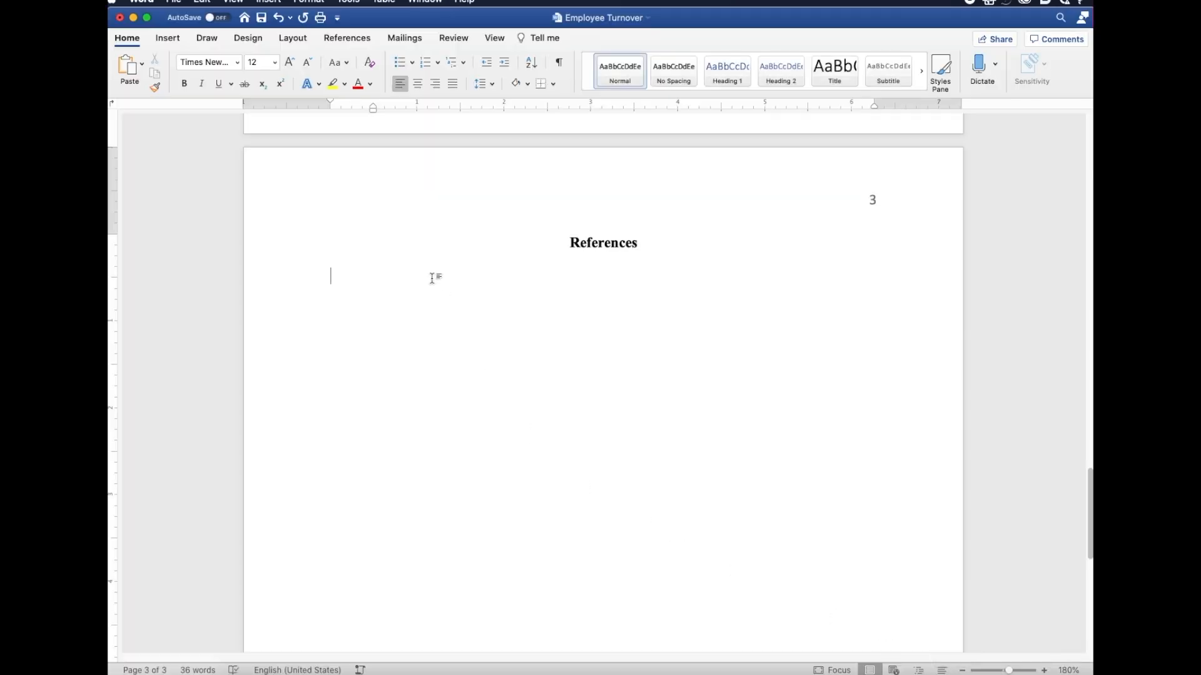
right_click(336, 276)
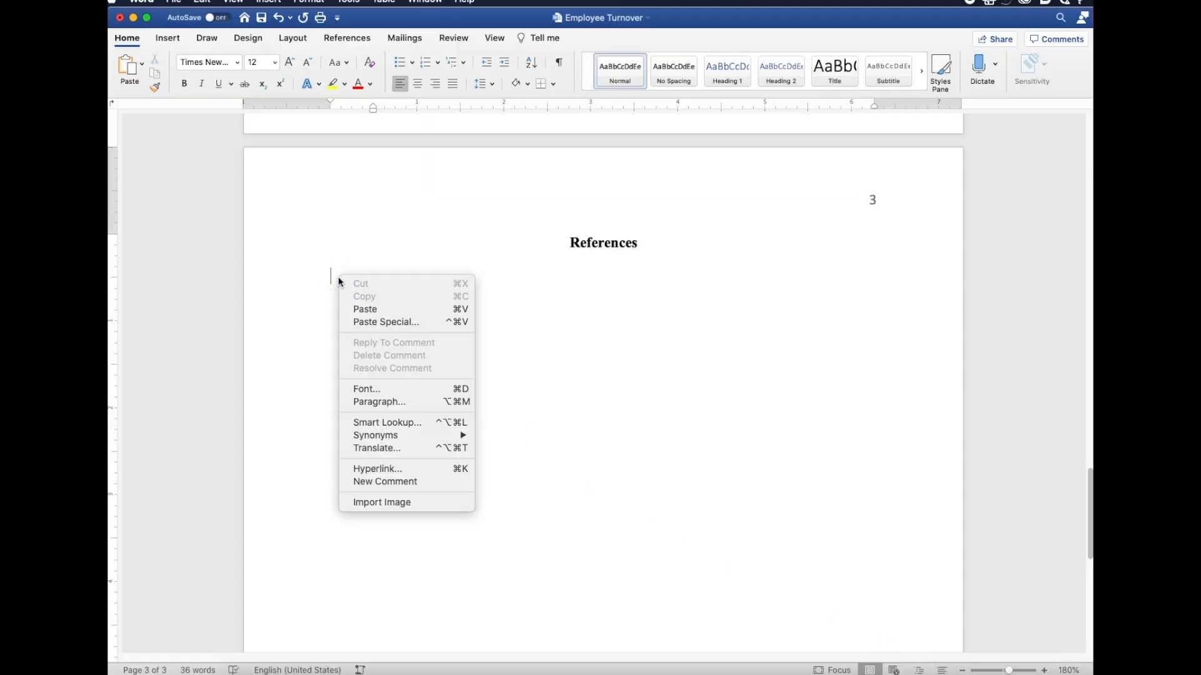
click(362, 309)
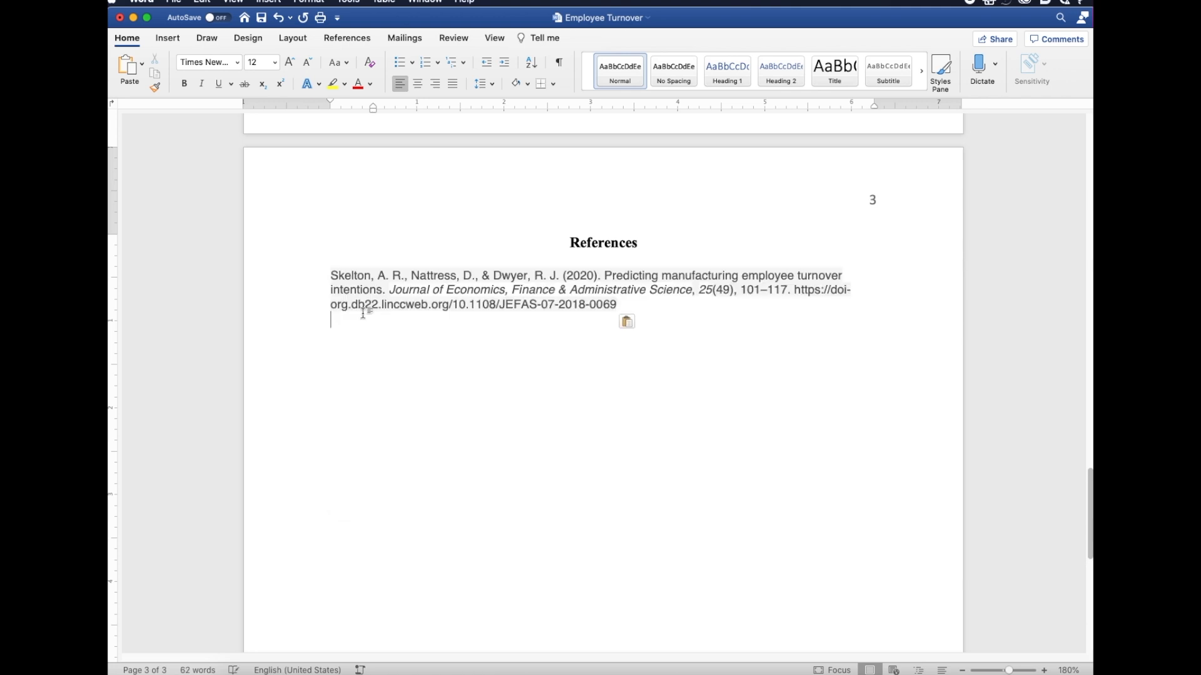
click(627, 323)
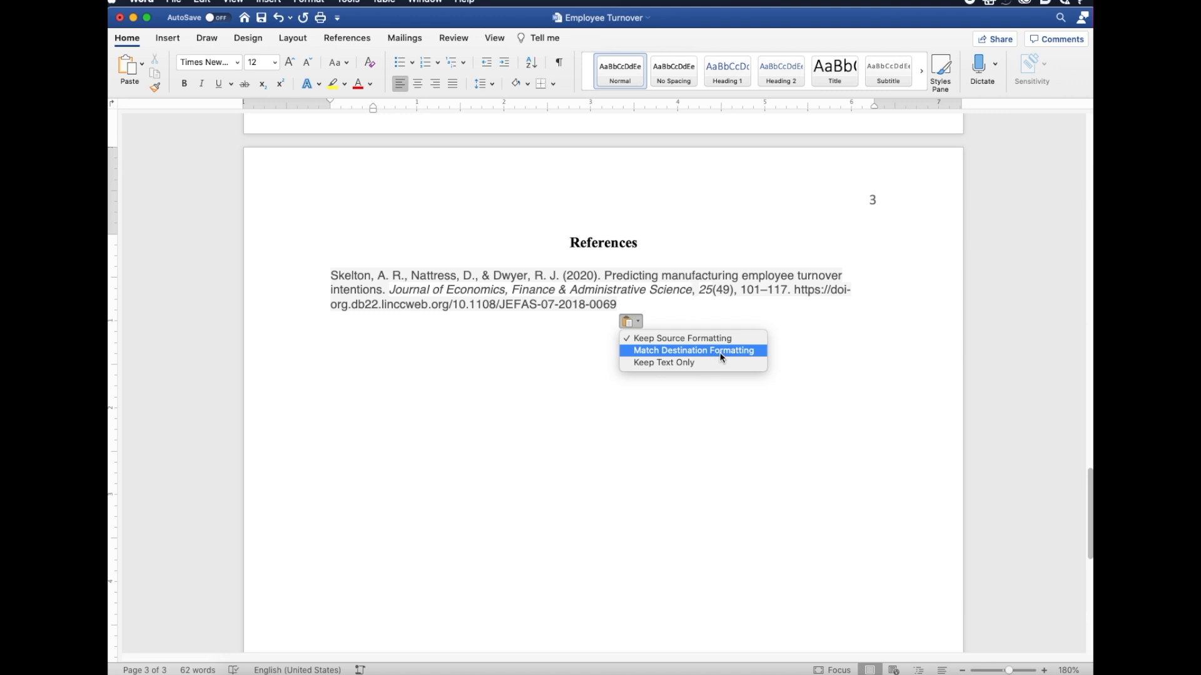
click(760, 352)
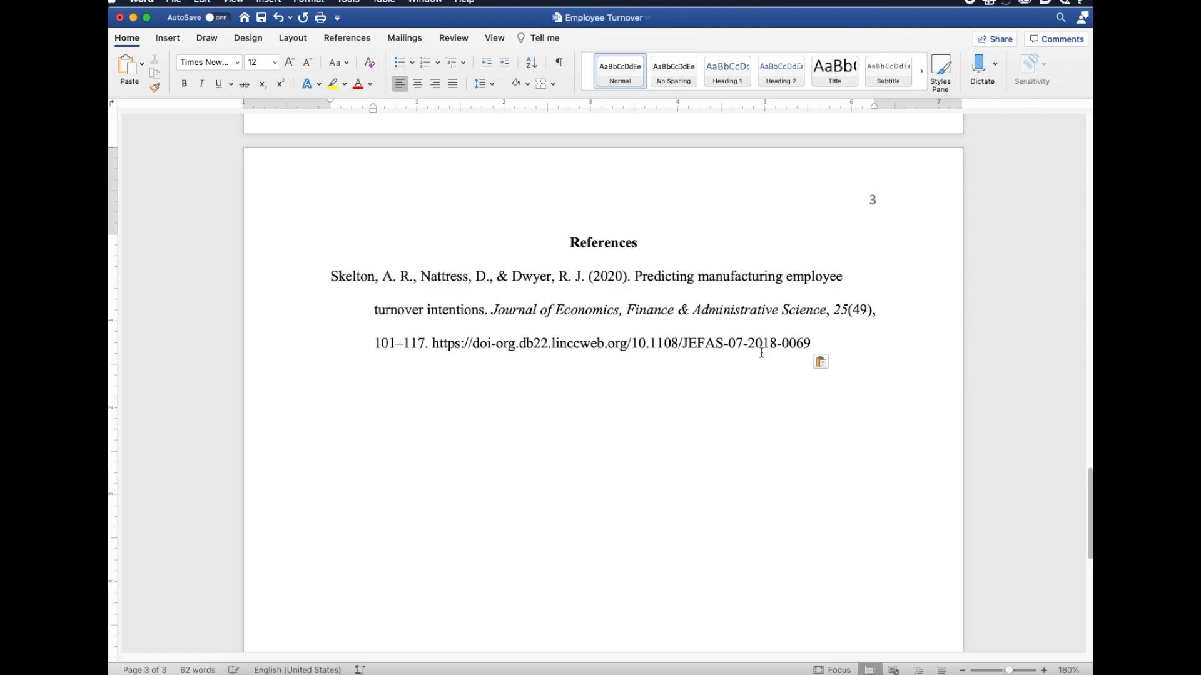
Step: Switch to Safari and copy the APA 7th Edition citation of the "Supporting Employees and Maximizing Profit" article from Gale OneFile
key(super+Tab)
click(943, 56)
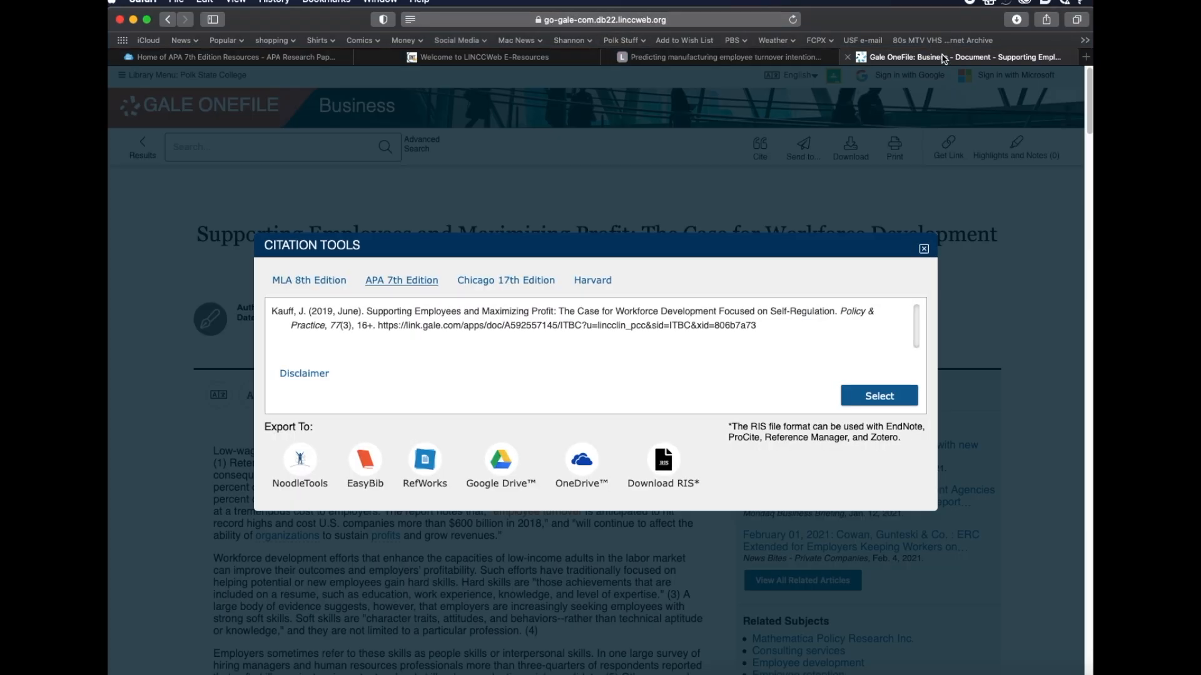
drag(778, 325, 275, 313)
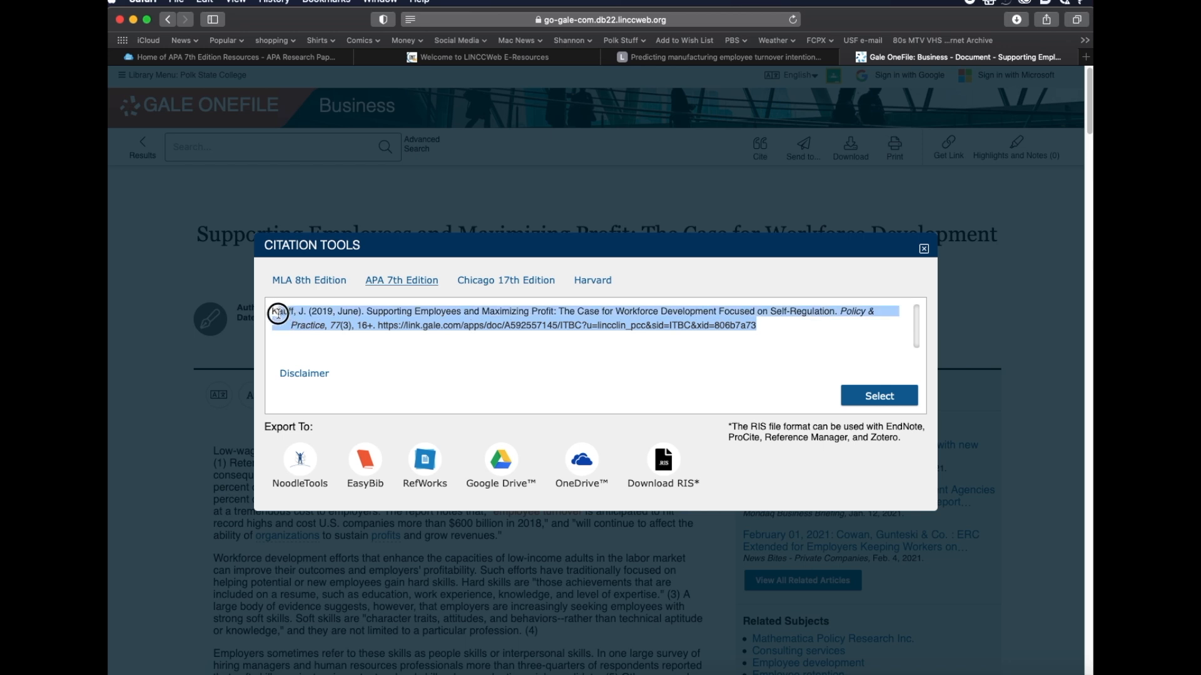
right_click(347, 317)
click(381, 358)
Step: Return to Word and paste the Gale citation below the first reference, using Match Destination Formatting
click(999, 668)
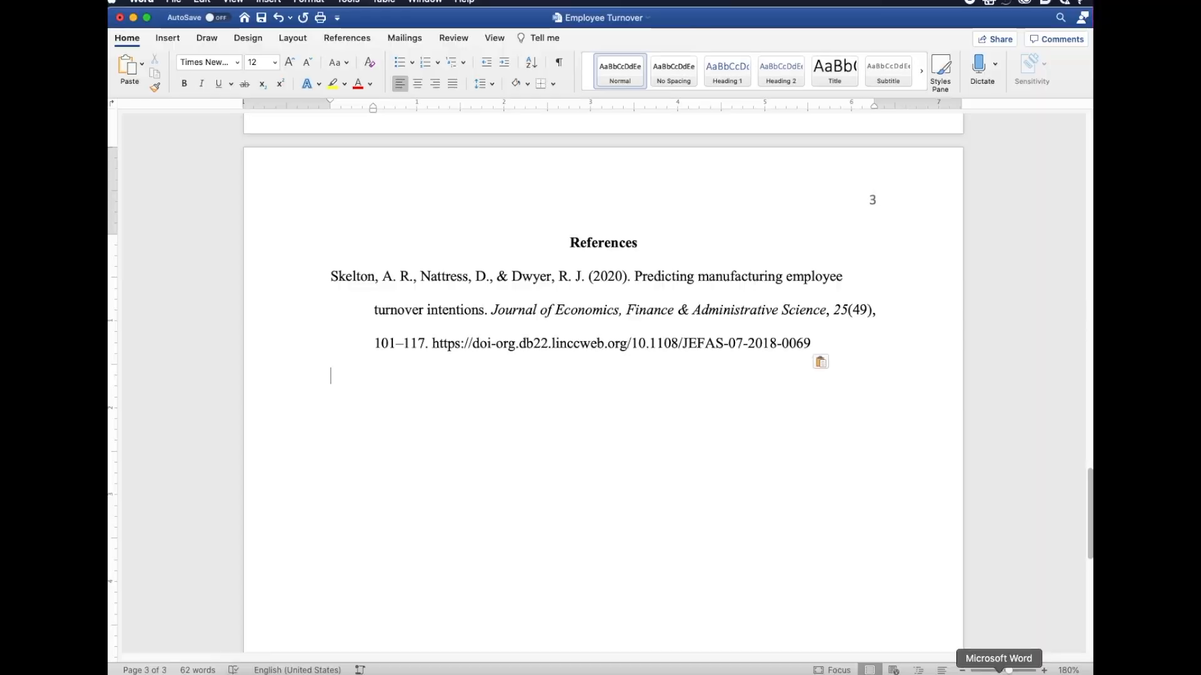
right_click(378, 378)
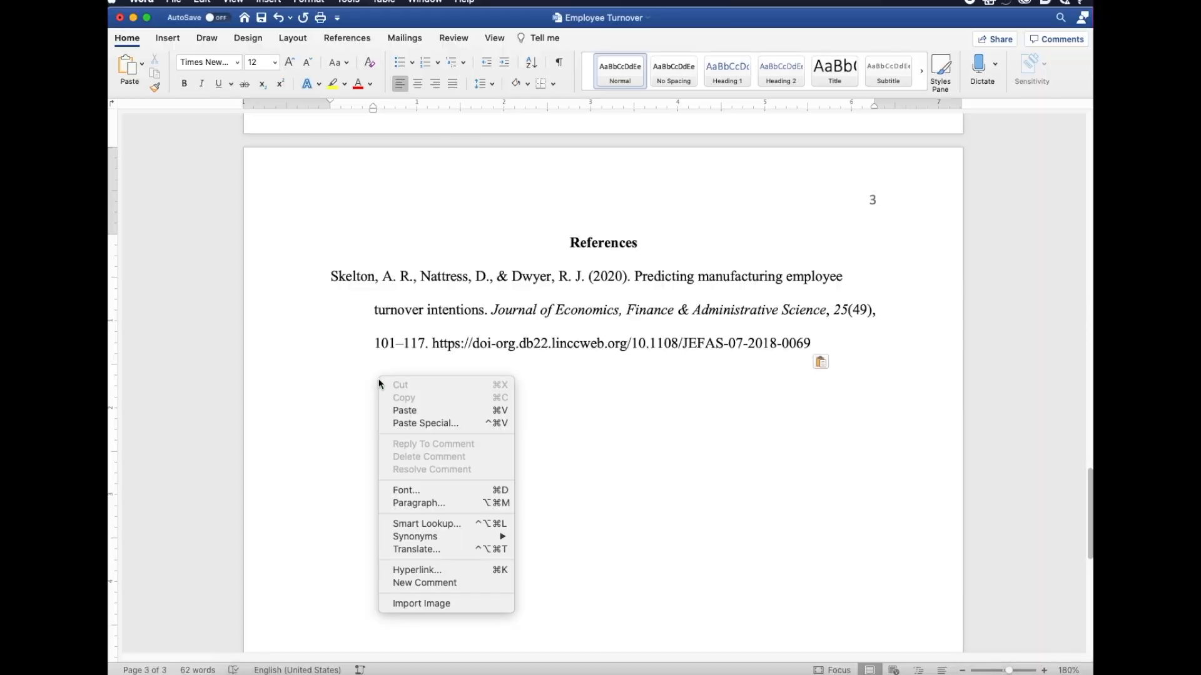
click(407, 411)
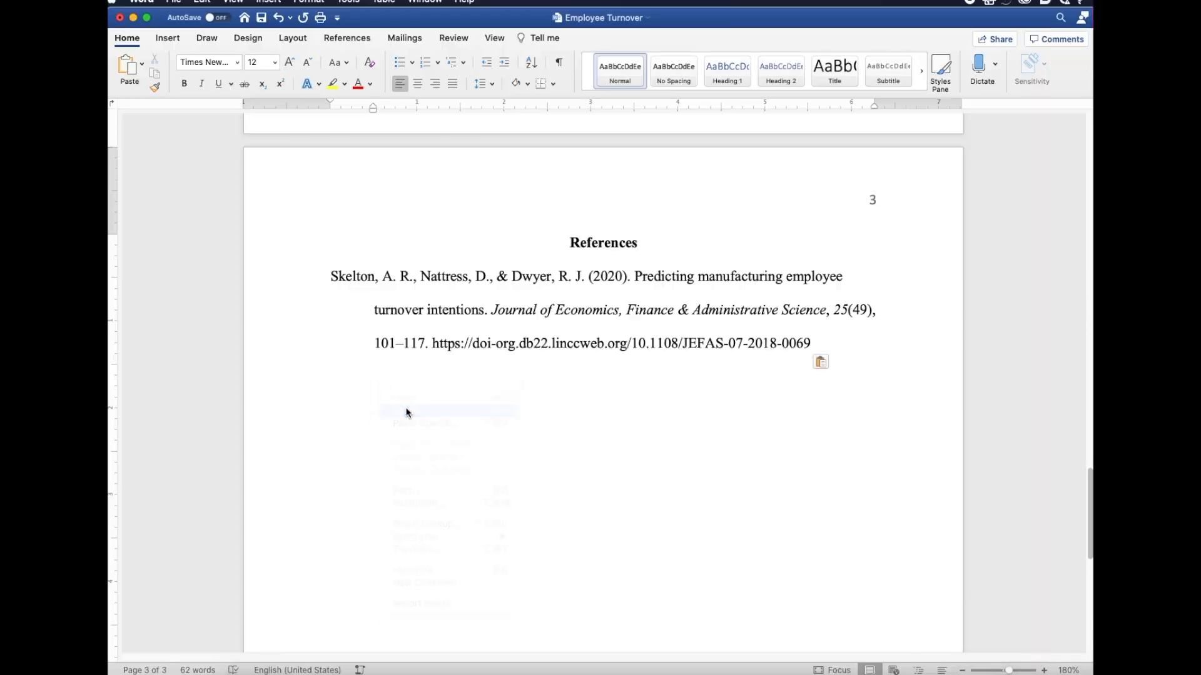
click(855, 423)
click(868, 451)
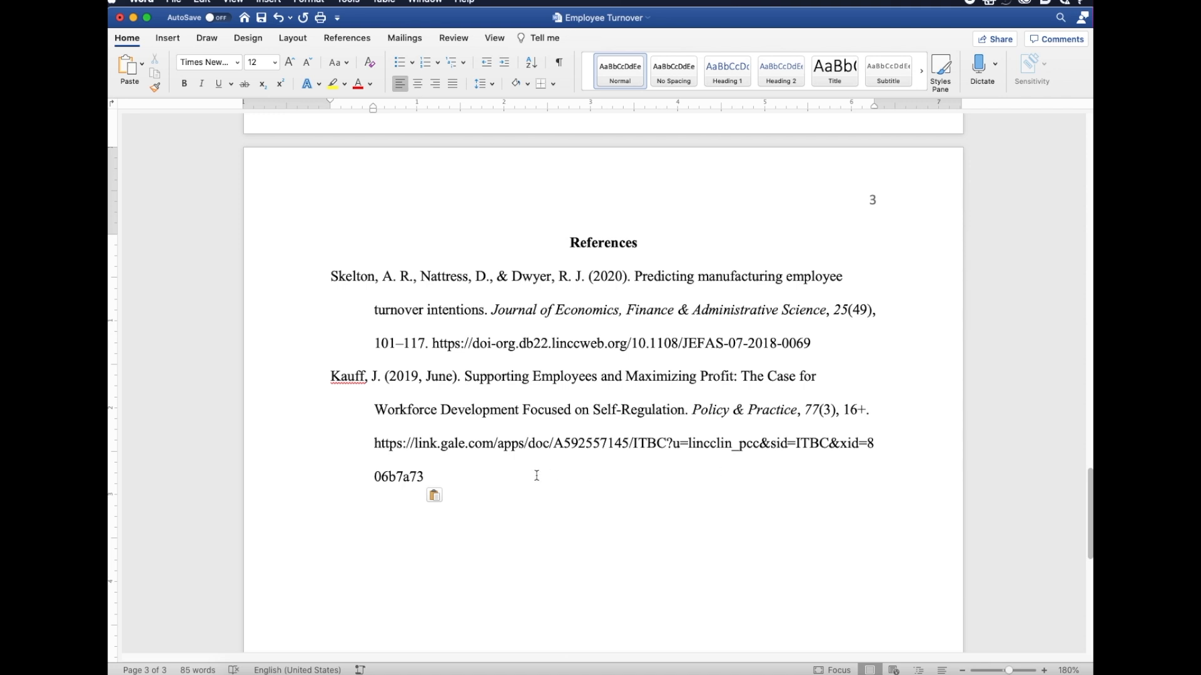
Step: Turn the doi-org web address at the end of the first reference into a live hyperlink
click(501, 477)
drag(432, 341, 813, 344)
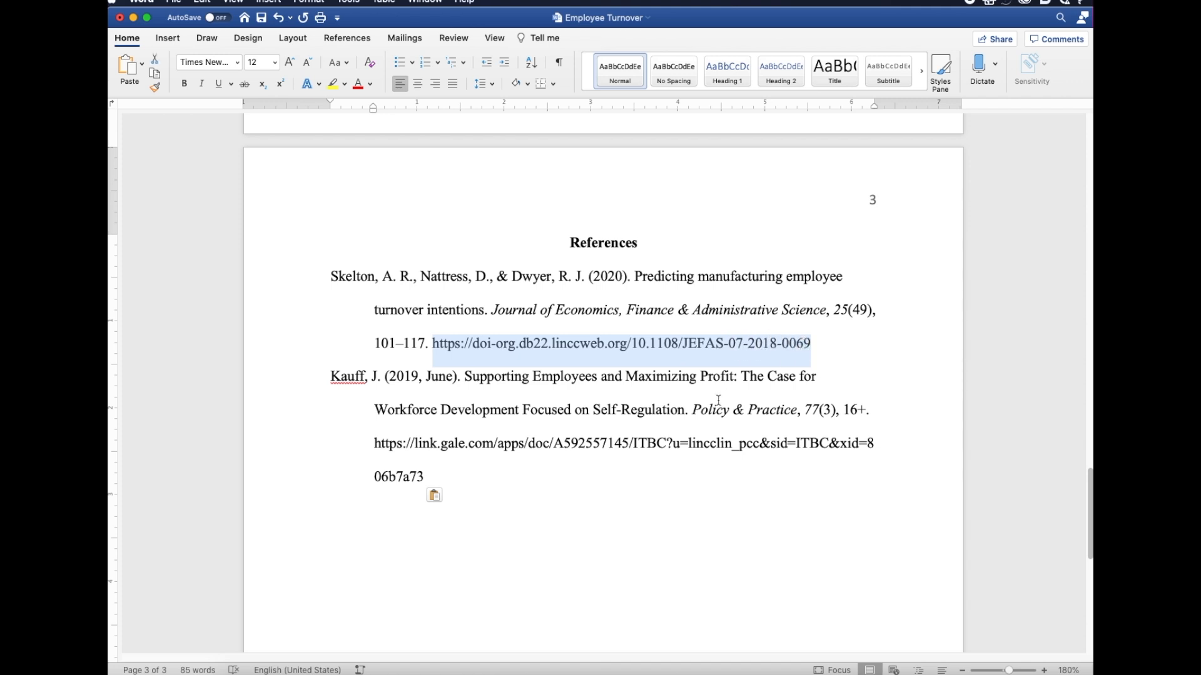
click(842, 347)
click(374, 449)
click(815, 340)
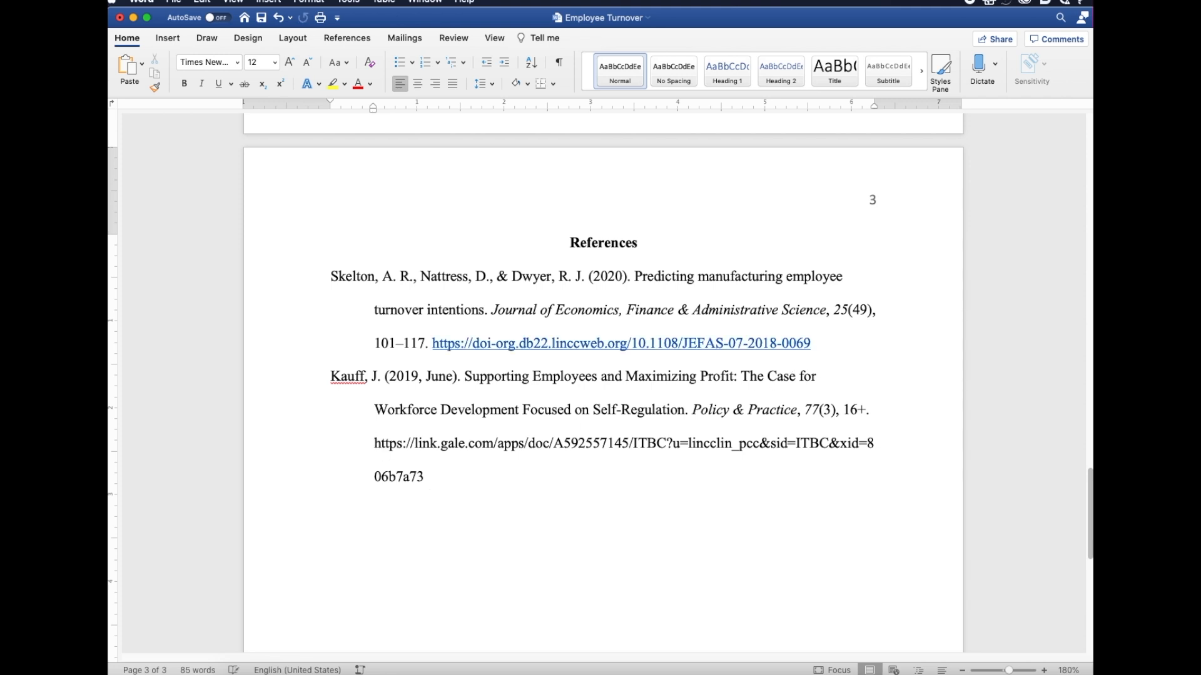
Step: Insert a hyperlink on the link.gale.com address in the second reference, copying its display text in as the link address
click(422, 476)
drag(423, 475, 389, 456)
right_click(403, 450)
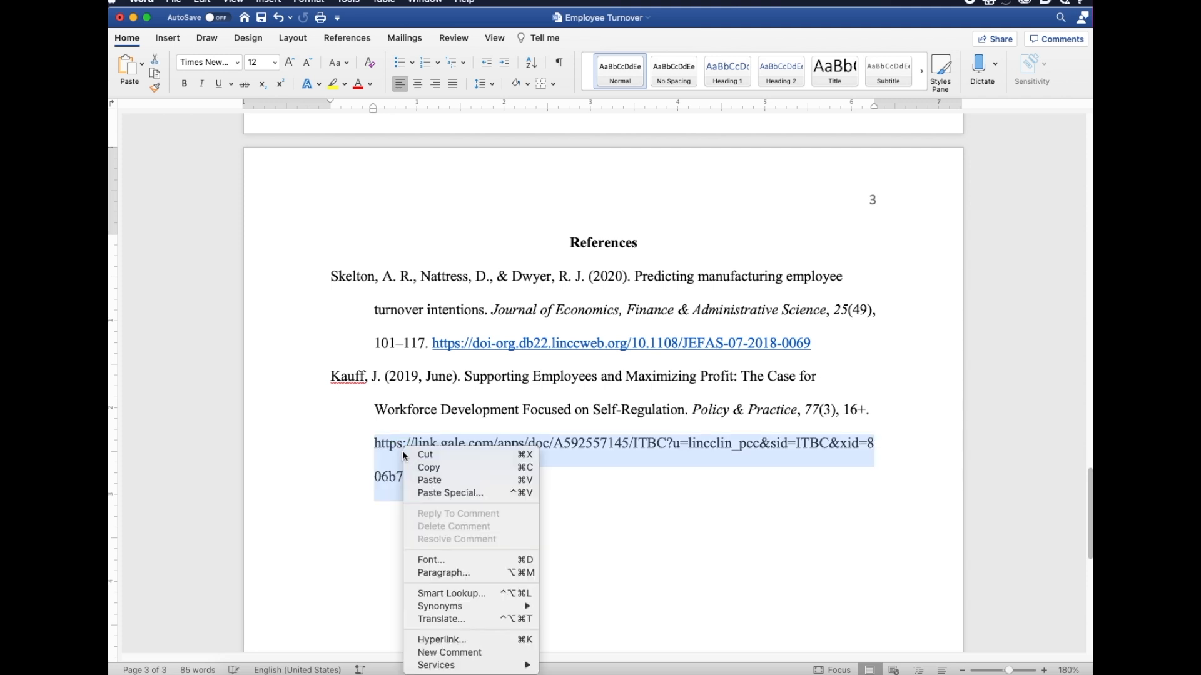
click(471, 639)
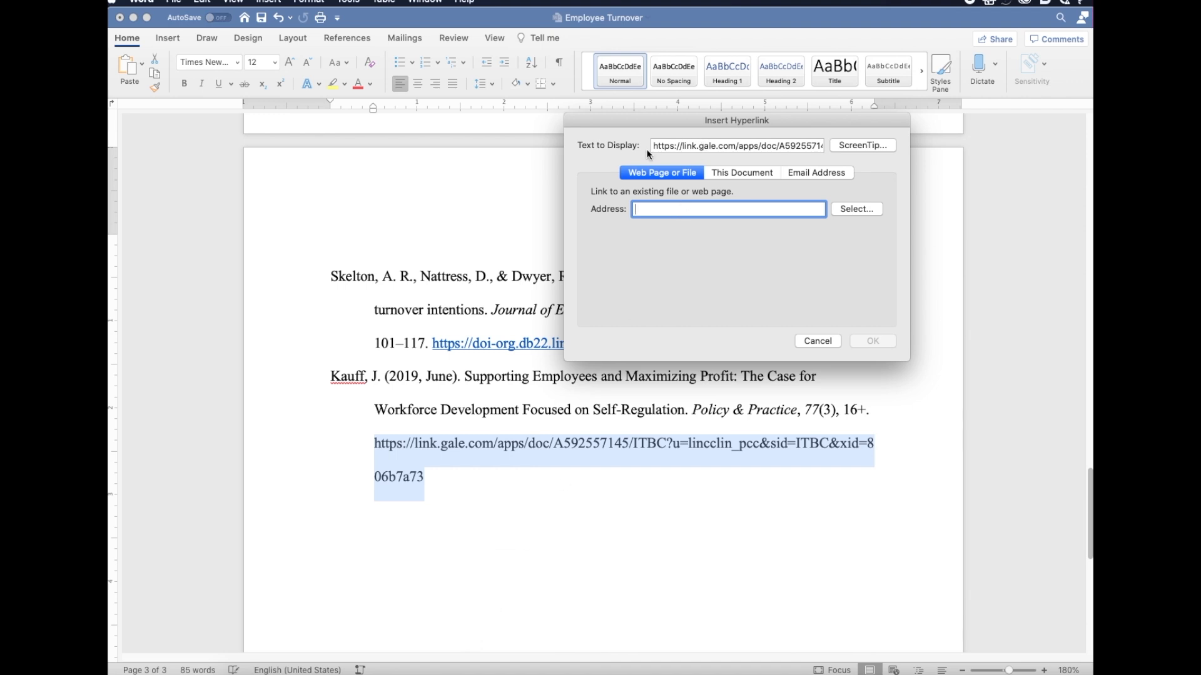
drag(652, 147, 830, 146)
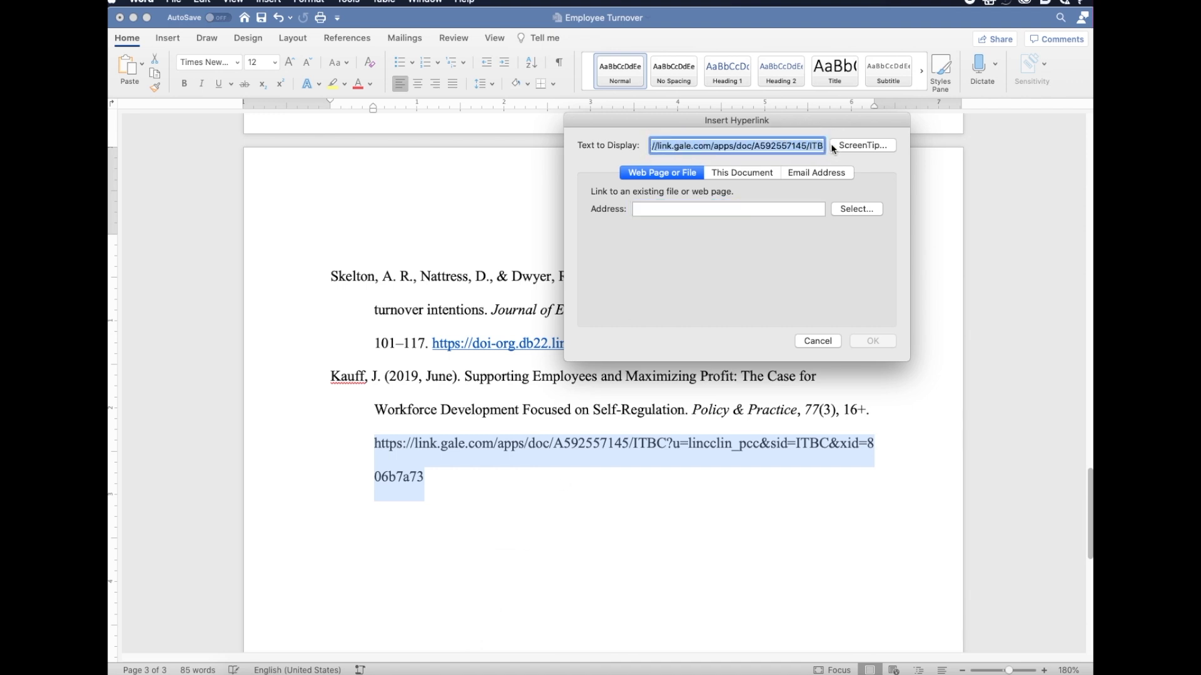
right_click(689, 149)
click(714, 210)
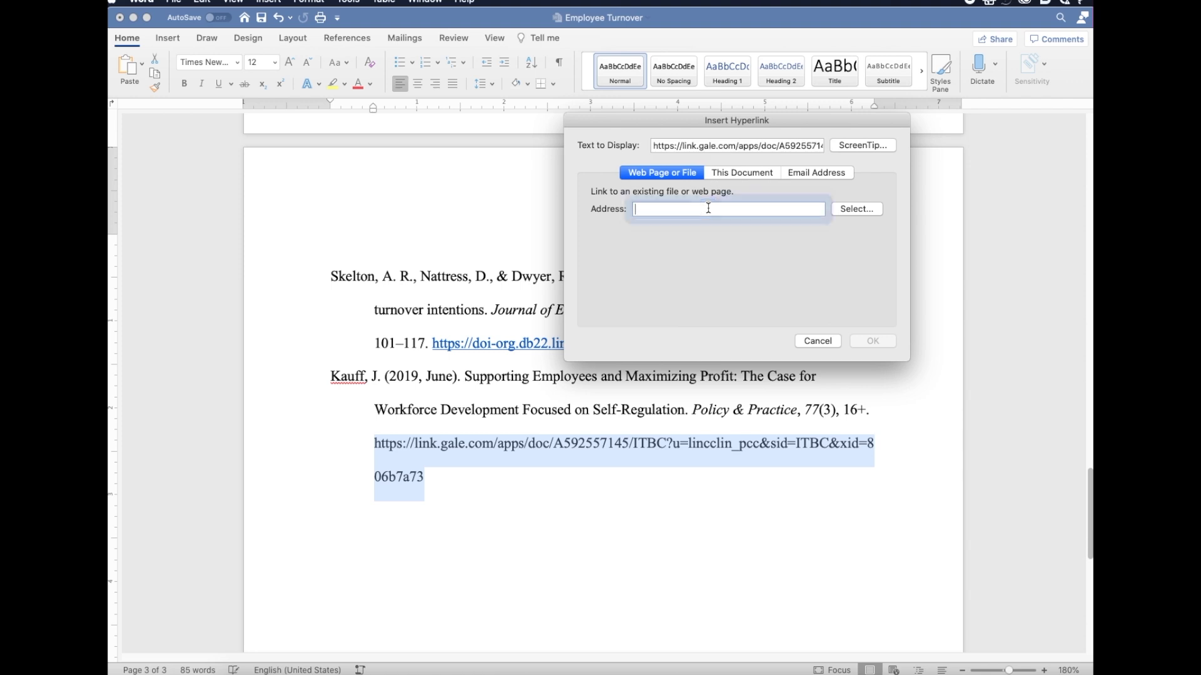
right_click(710, 209)
click(734, 239)
click(872, 340)
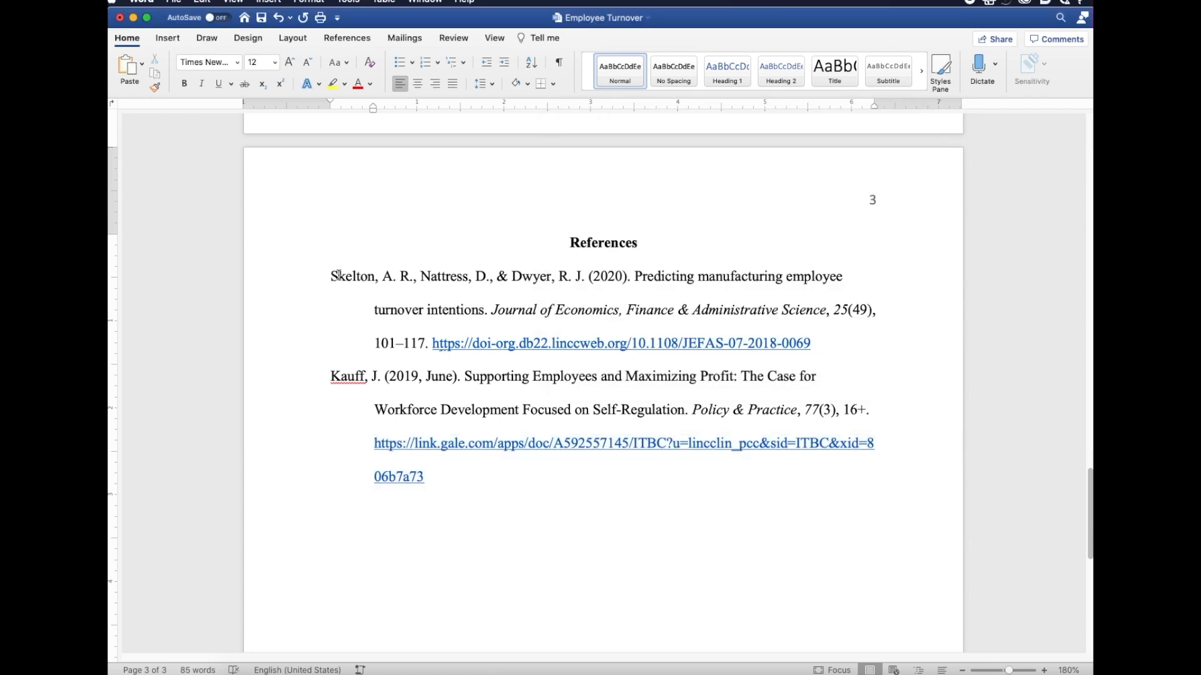
Step: Sort both references alphabetically by paragraphs, with type Text in ascending order
drag(329, 275, 642, 457)
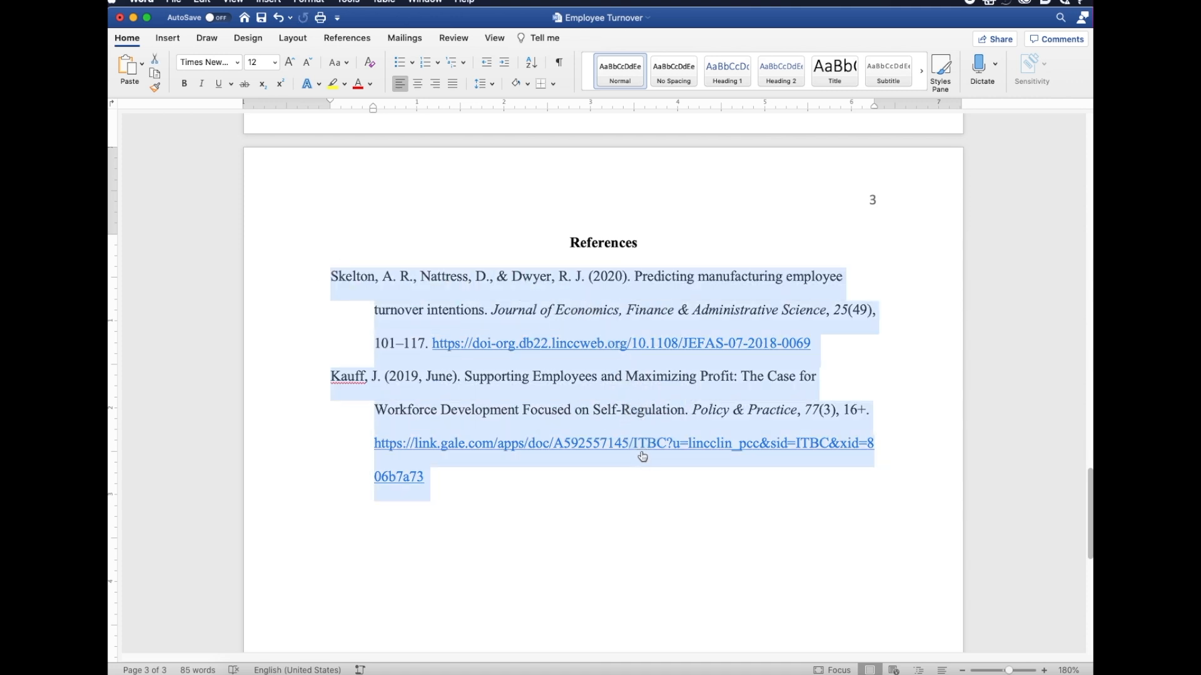
click(531, 63)
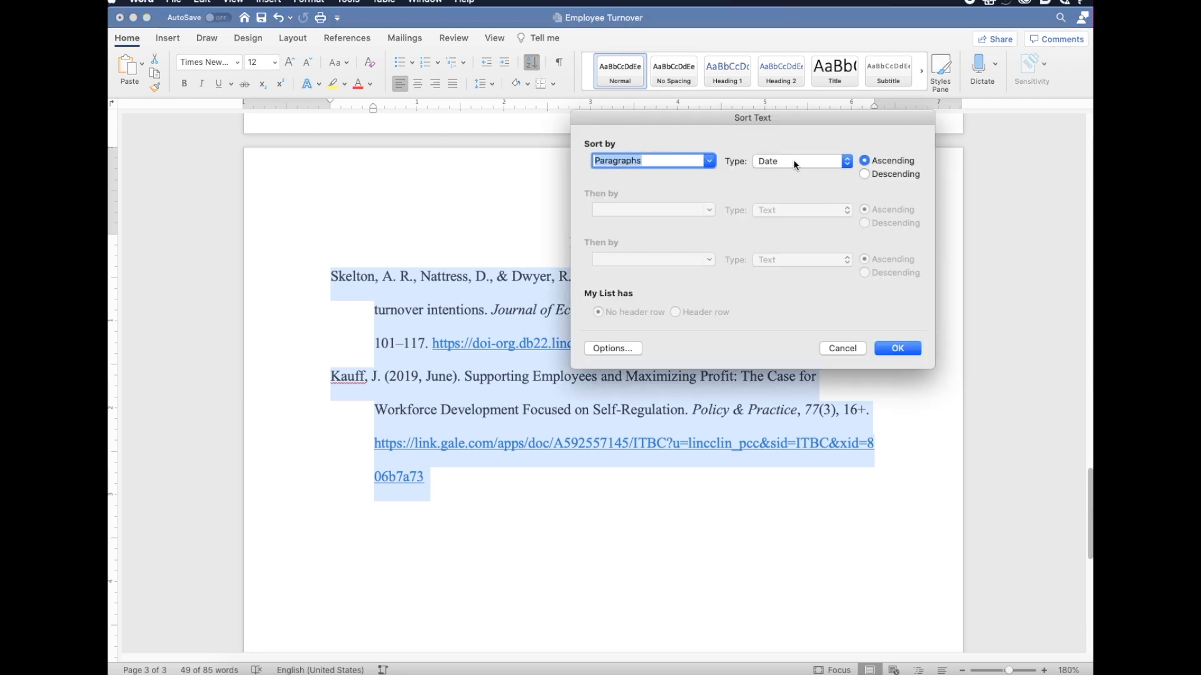
click(848, 162)
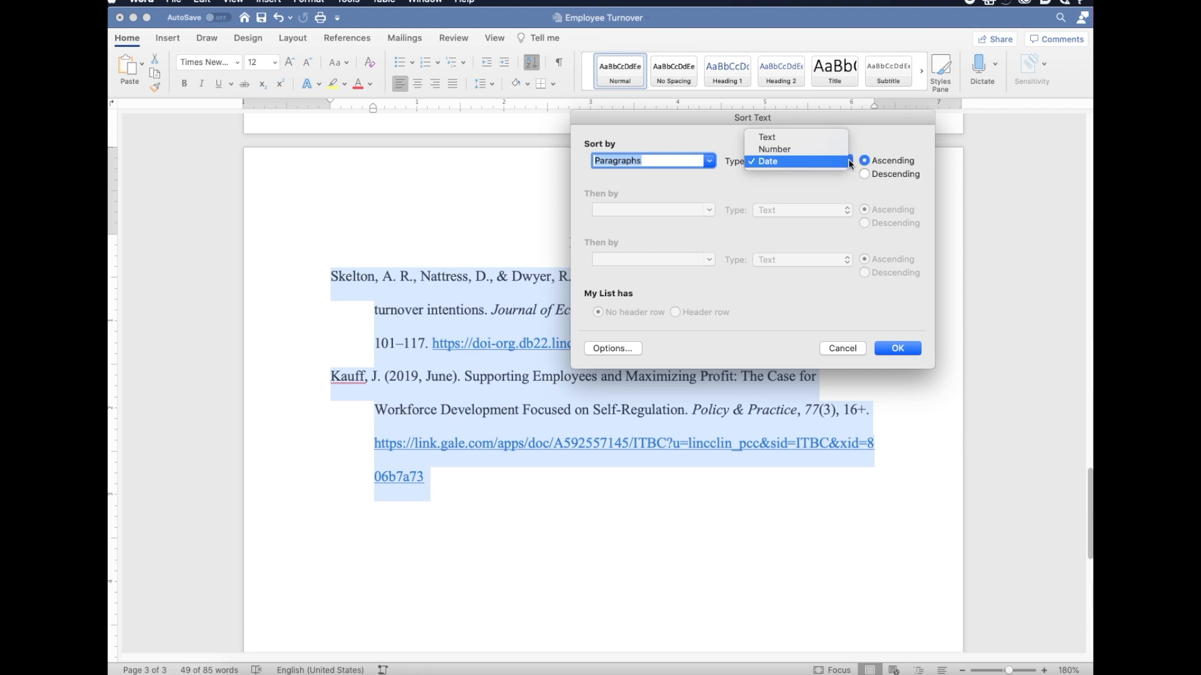
click(832, 137)
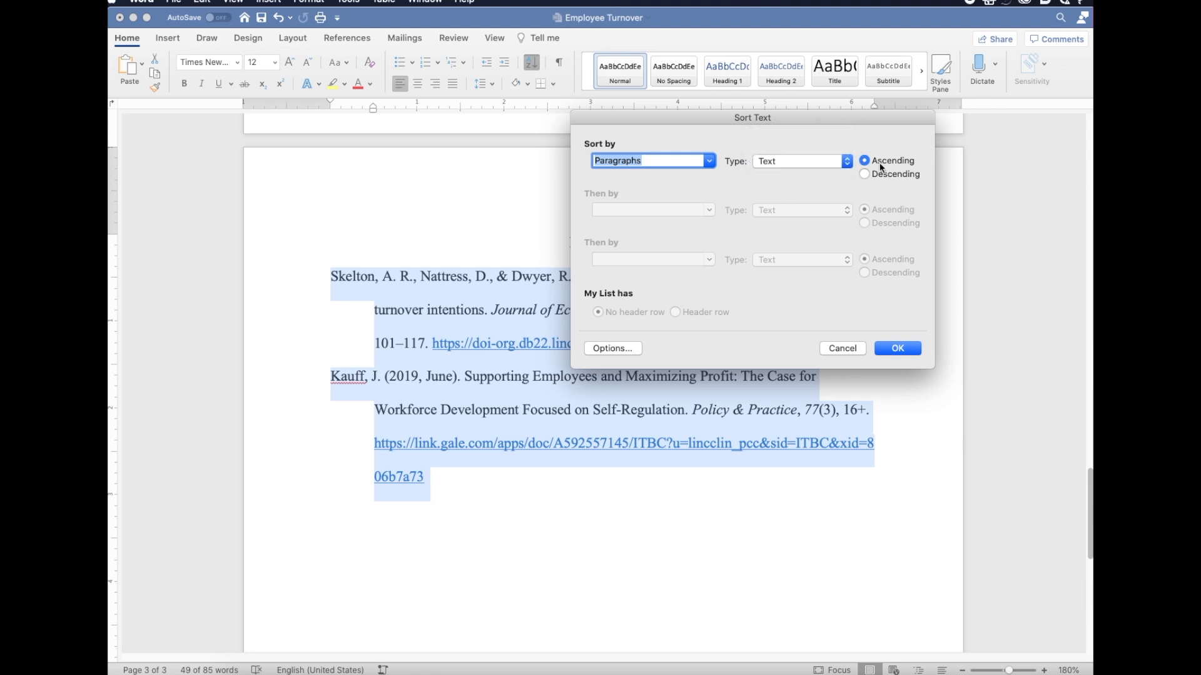
click(899, 349)
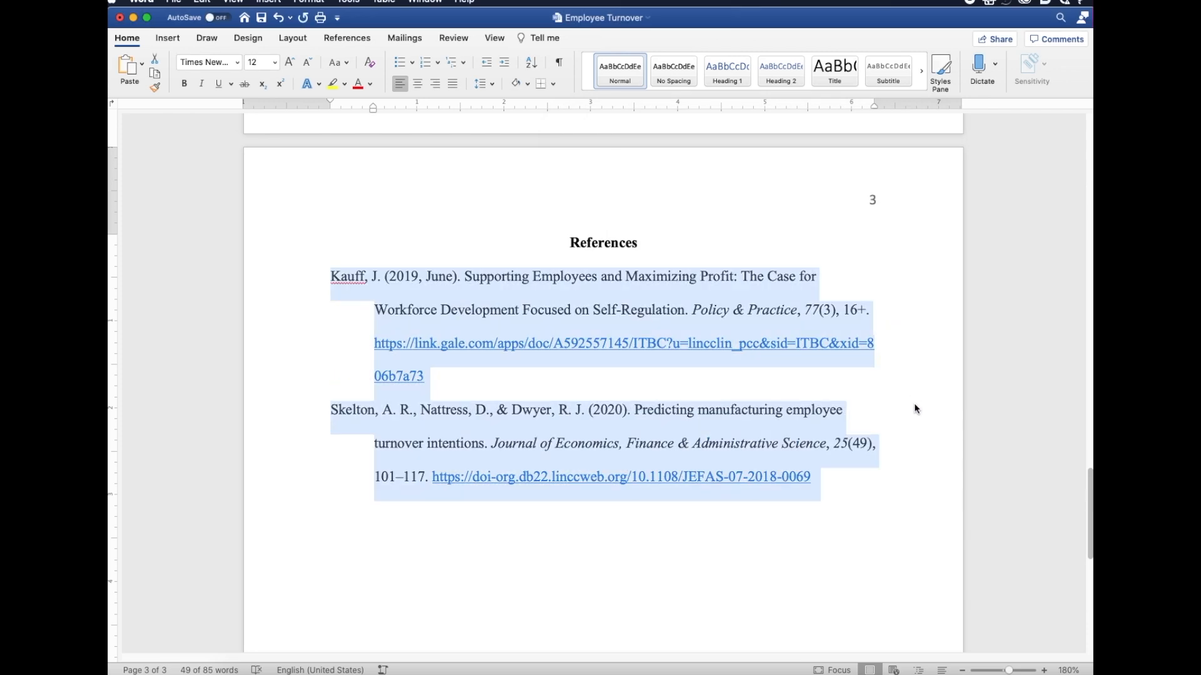
click(349, 517)
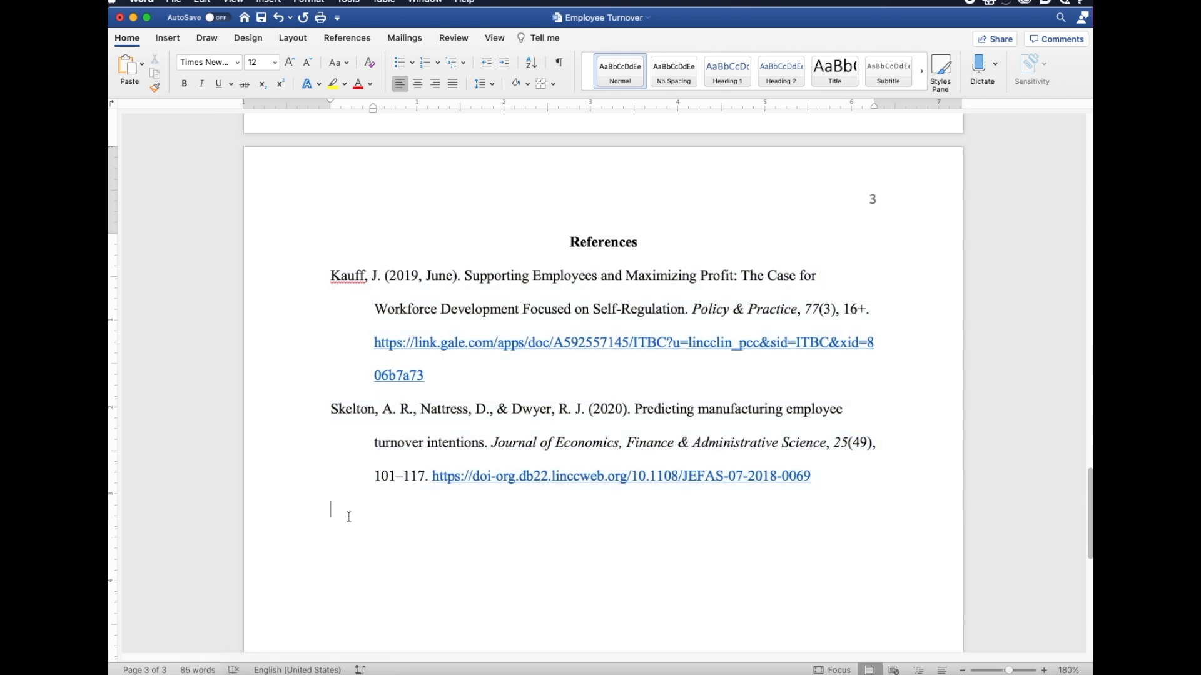